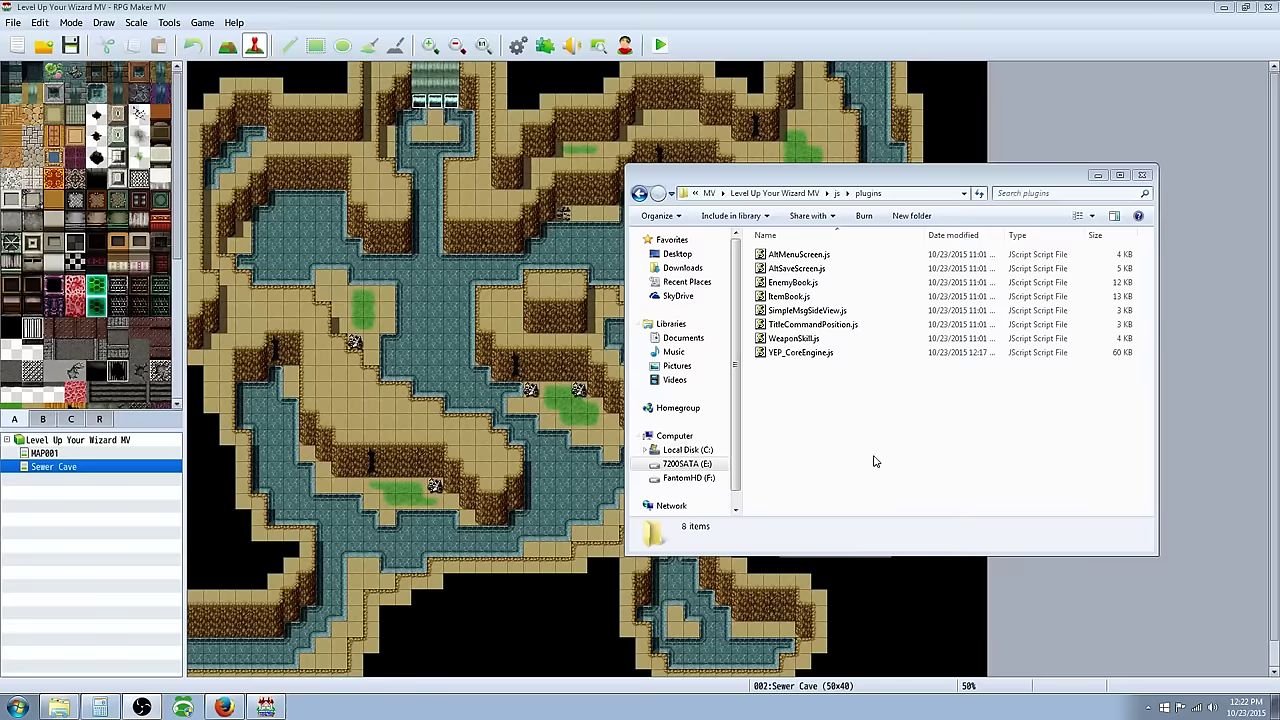
Step: In the Plugin Manager, browse plugin names for a new entry, then cancel and close it
{"action": "left_click", "coordinate": [548, 52]}
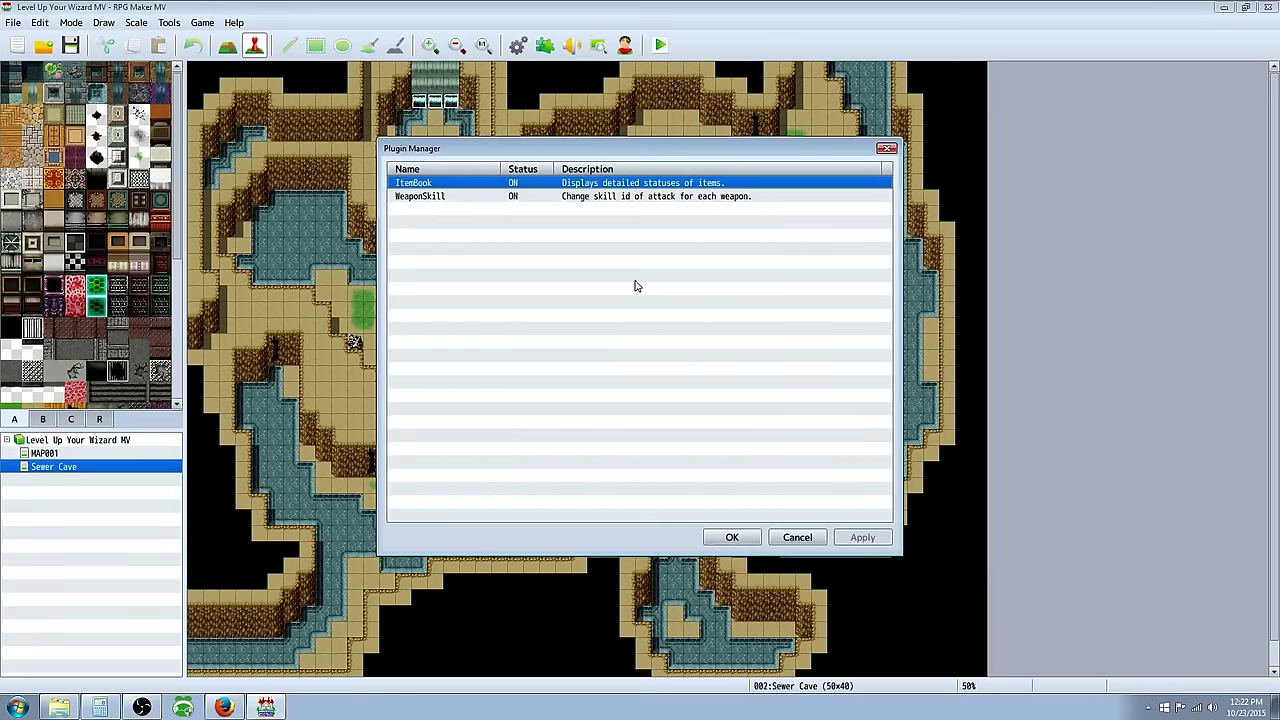
{"action": "right_click", "coordinate": [451, 212]}
{"action": "left_click", "coordinate": [487, 218]}
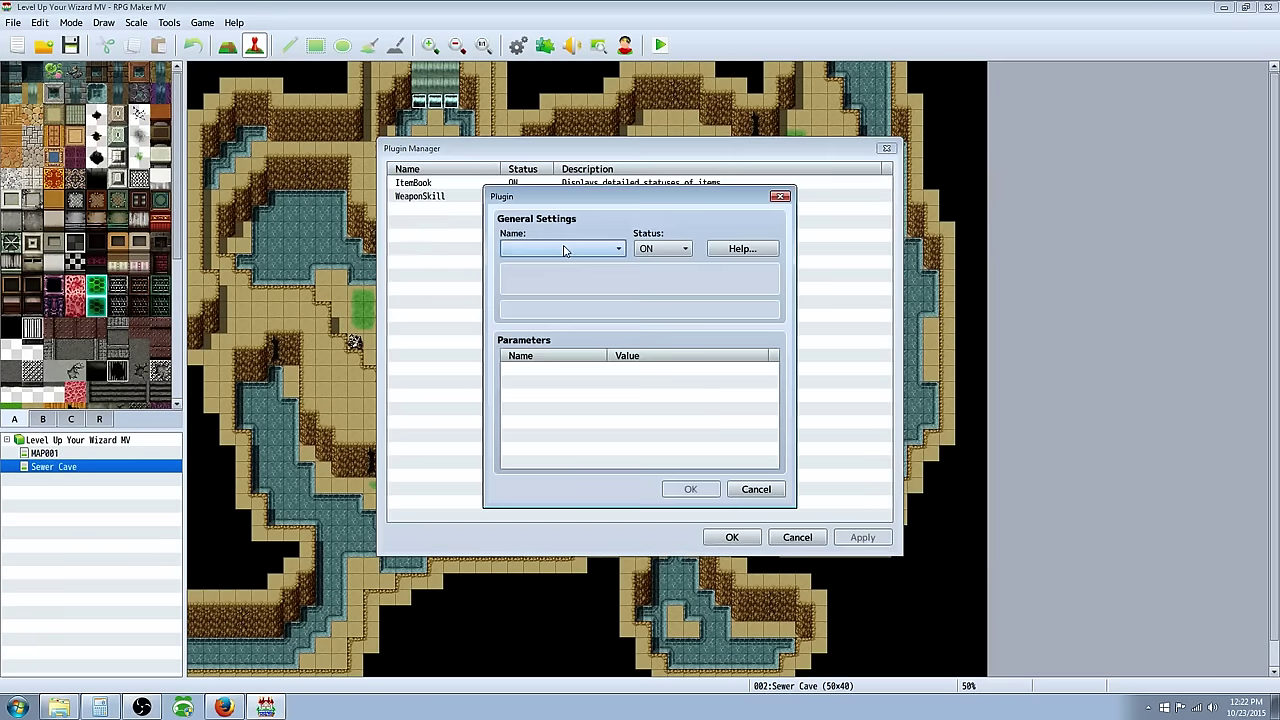
{"action": "left_click", "coordinate": [609, 249]}
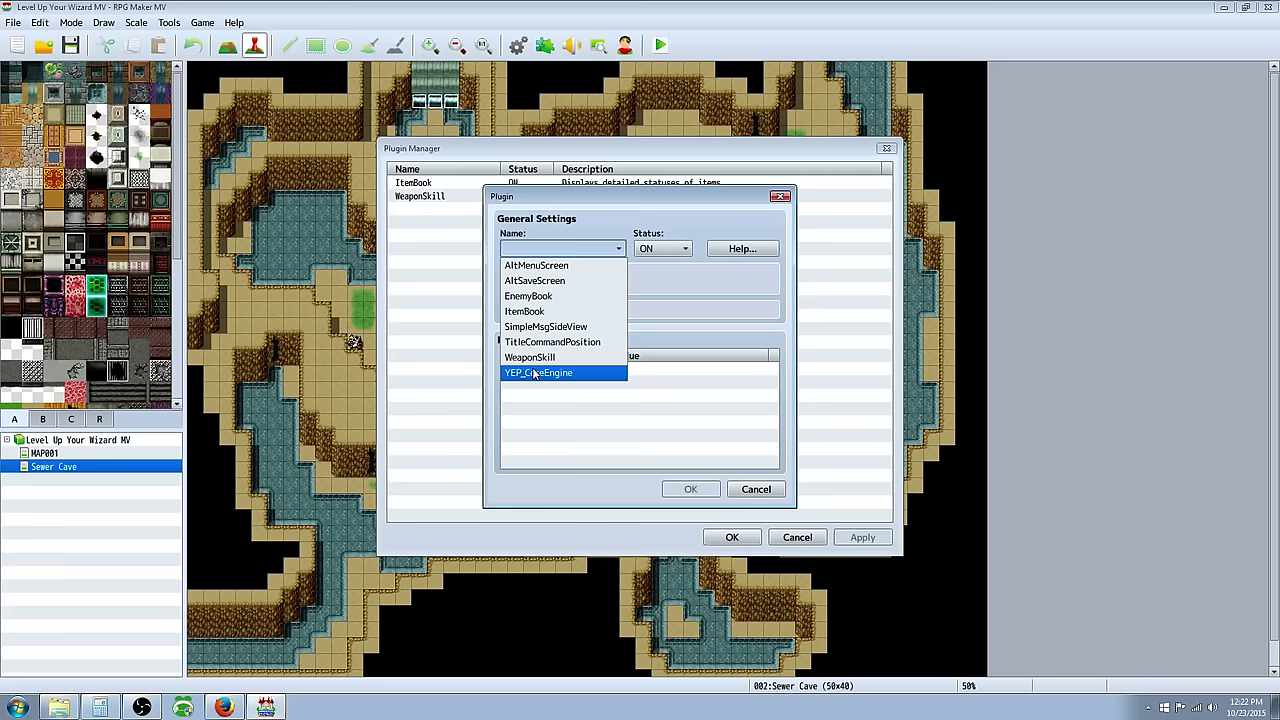
{"action": "left_click", "coordinate": [629, 426]}
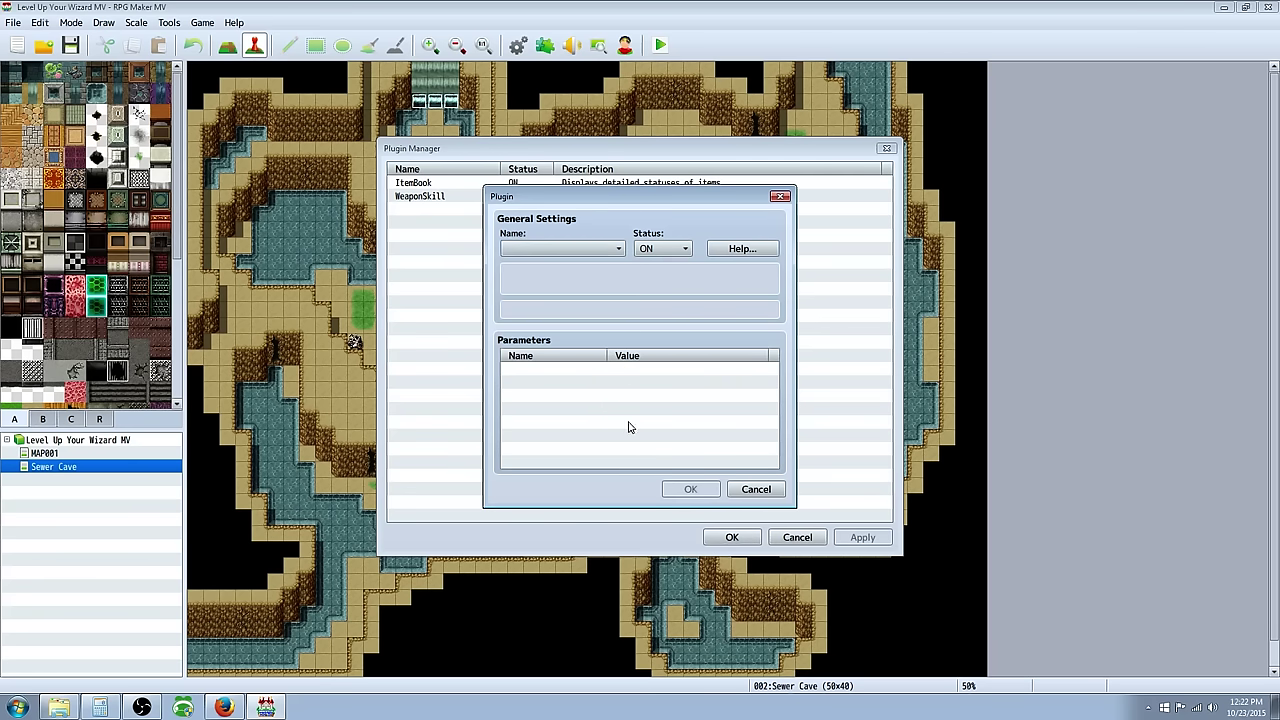
{"action": "left_click", "coordinate": [757, 489]}
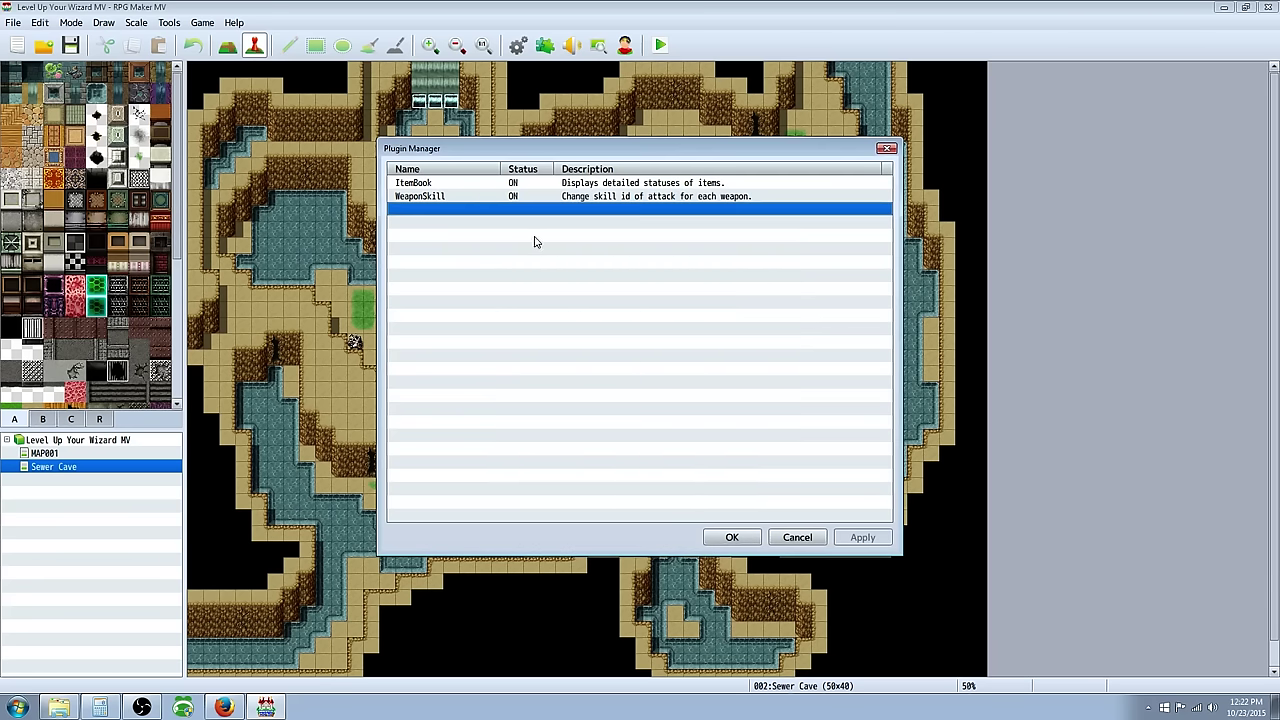
{"action": "left_click", "coordinate": [736, 537]}
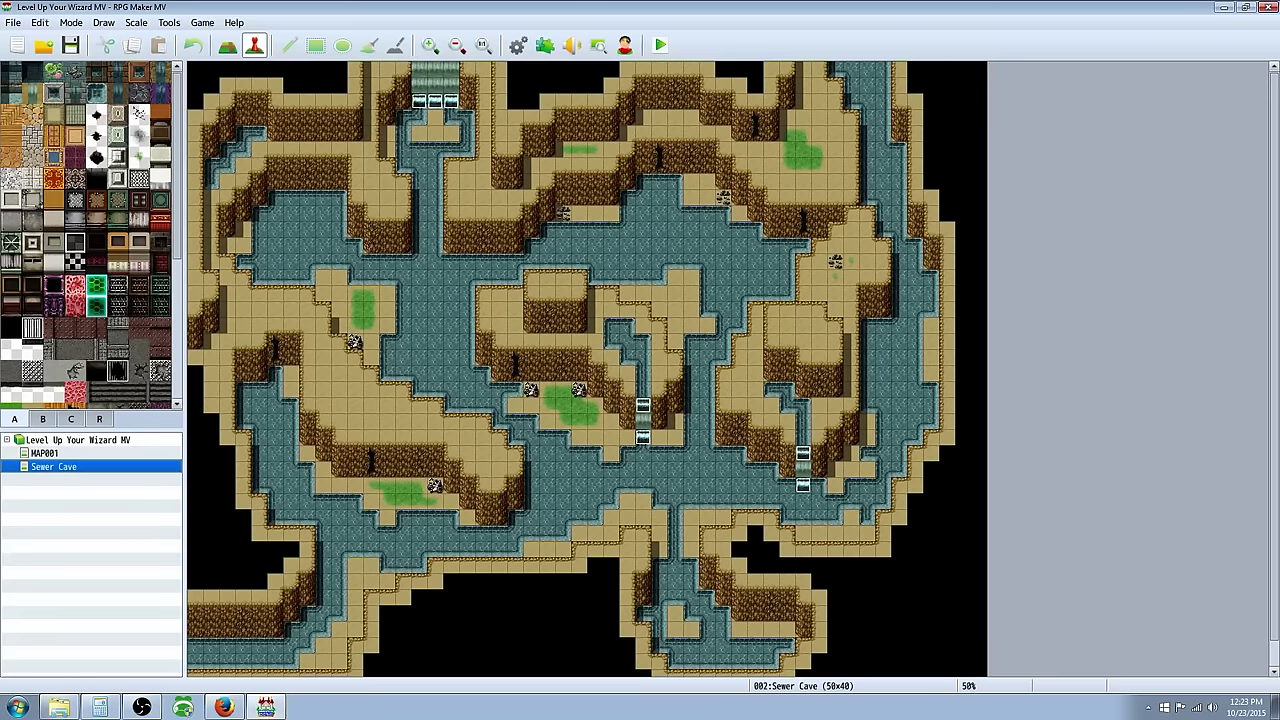
Step: Bring Firefox forward full-screen and reload the Yanfly plugins listing page
{"action": "left_click", "coordinate": [224, 707]}
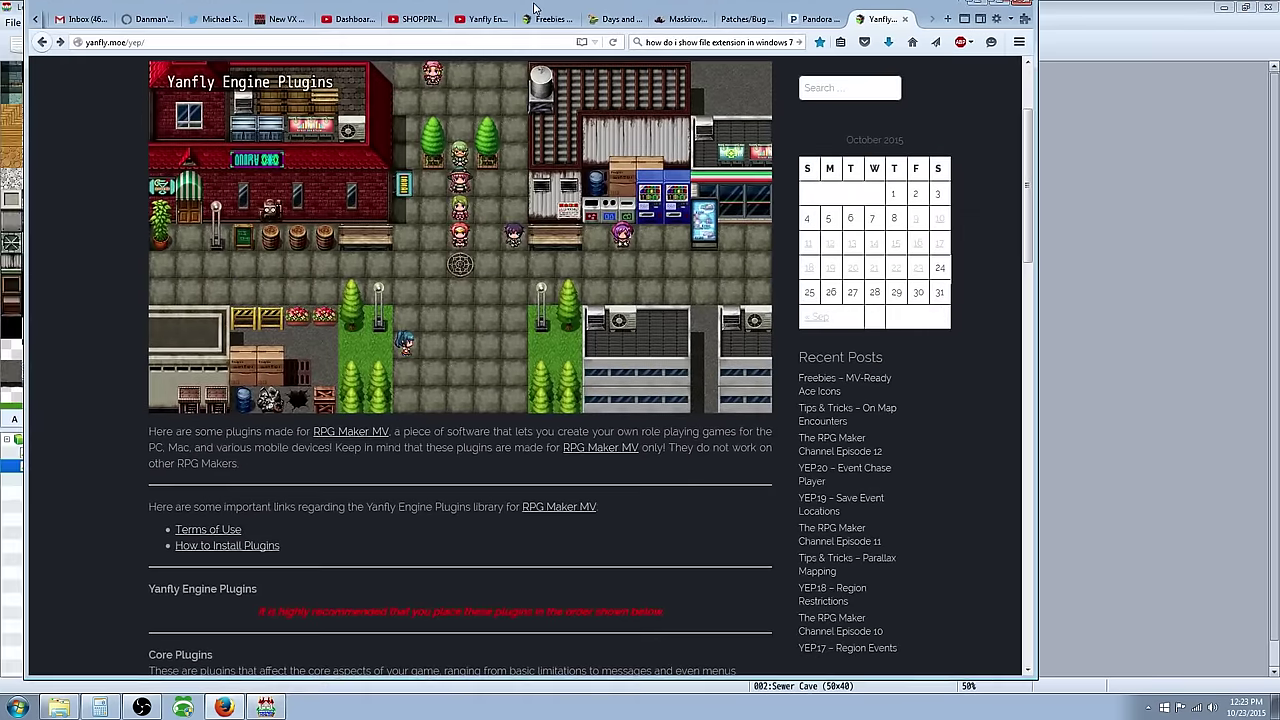
{"action": "double_click", "coordinate": [535, 8]}
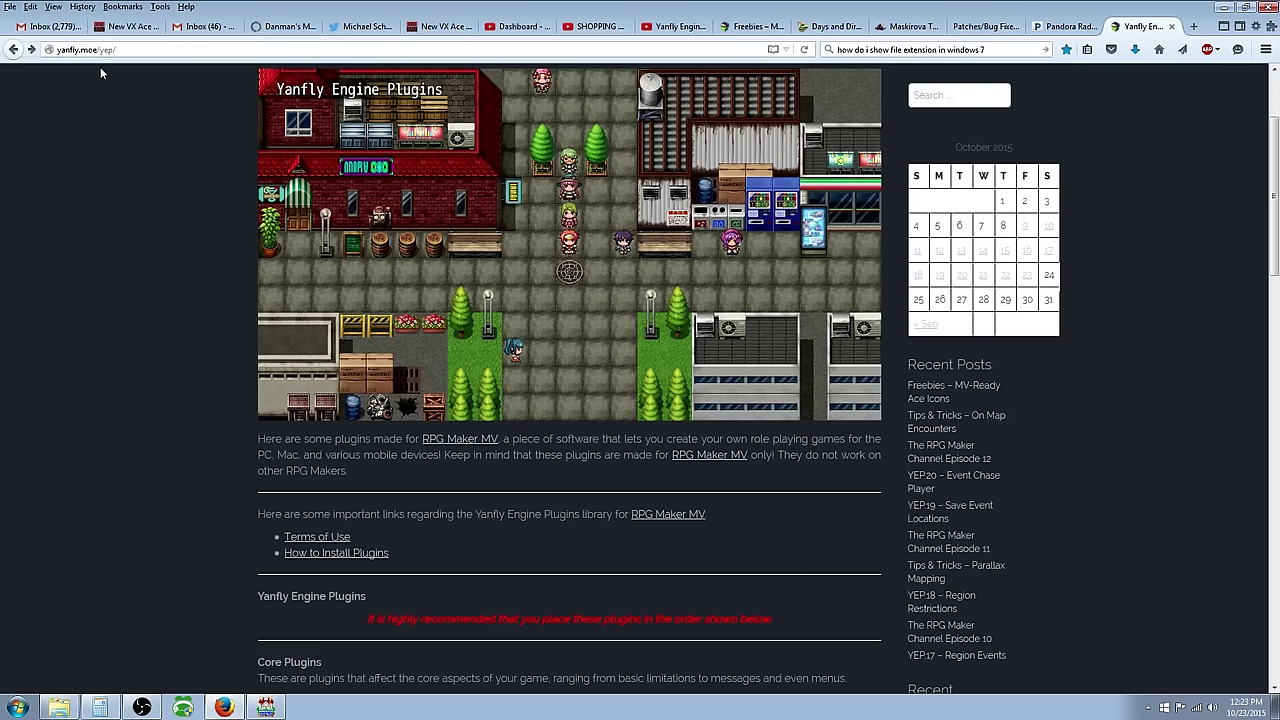
{"action": "scroll", "coordinate": [487, 484], "scroll_direction": "up", "scroll_amount": 3}
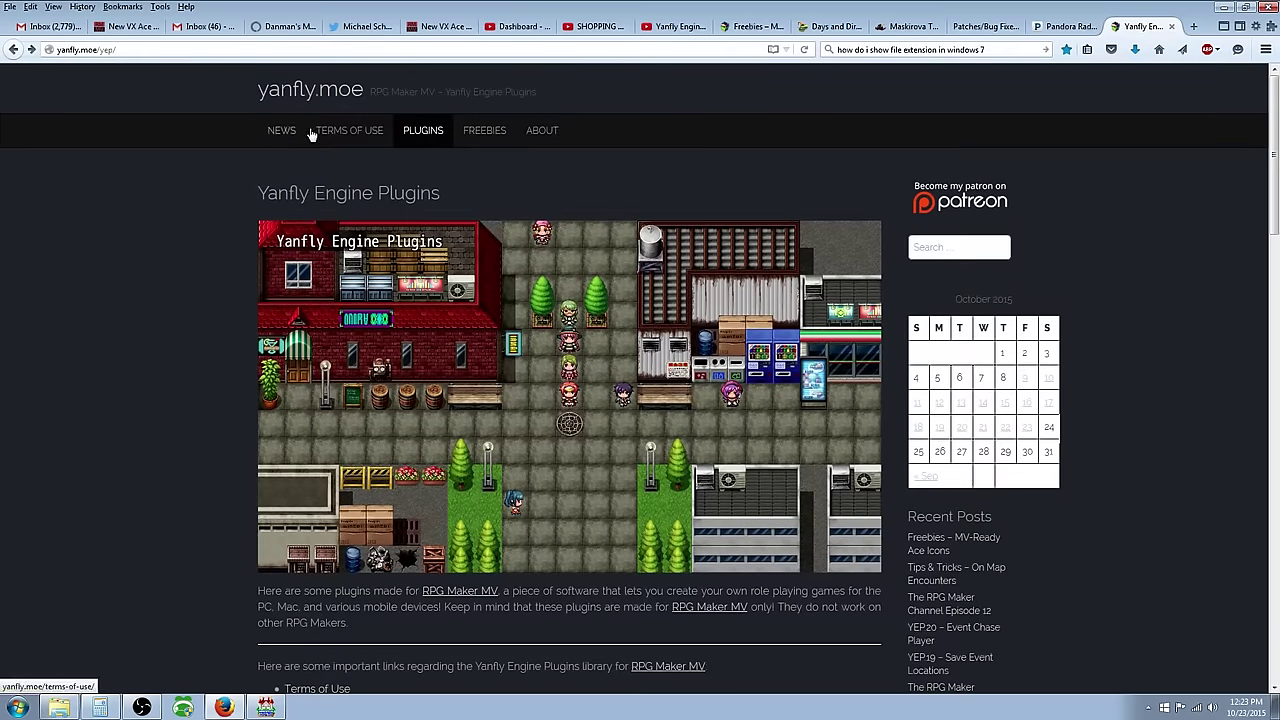
{"action": "left_click", "coordinate": [423, 130]}
Step: Scroll the Yanfly listing to the Core Plugins section, reading the plugin-order warning
{"action": "scroll", "coordinate": [431, 186], "scroll_direction": "down", "scroll_amount": 3}
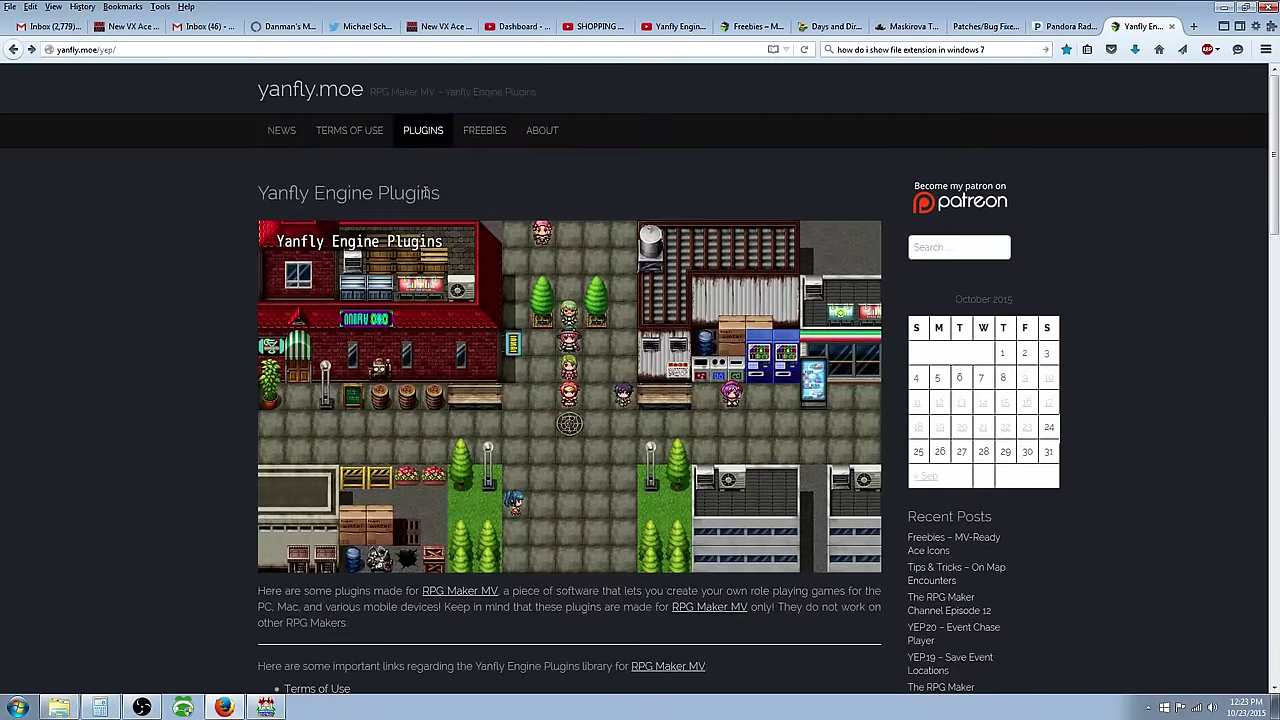
{"action": "scroll", "coordinate": [340, 338], "scroll_direction": "down", "scroll_amount": 4}
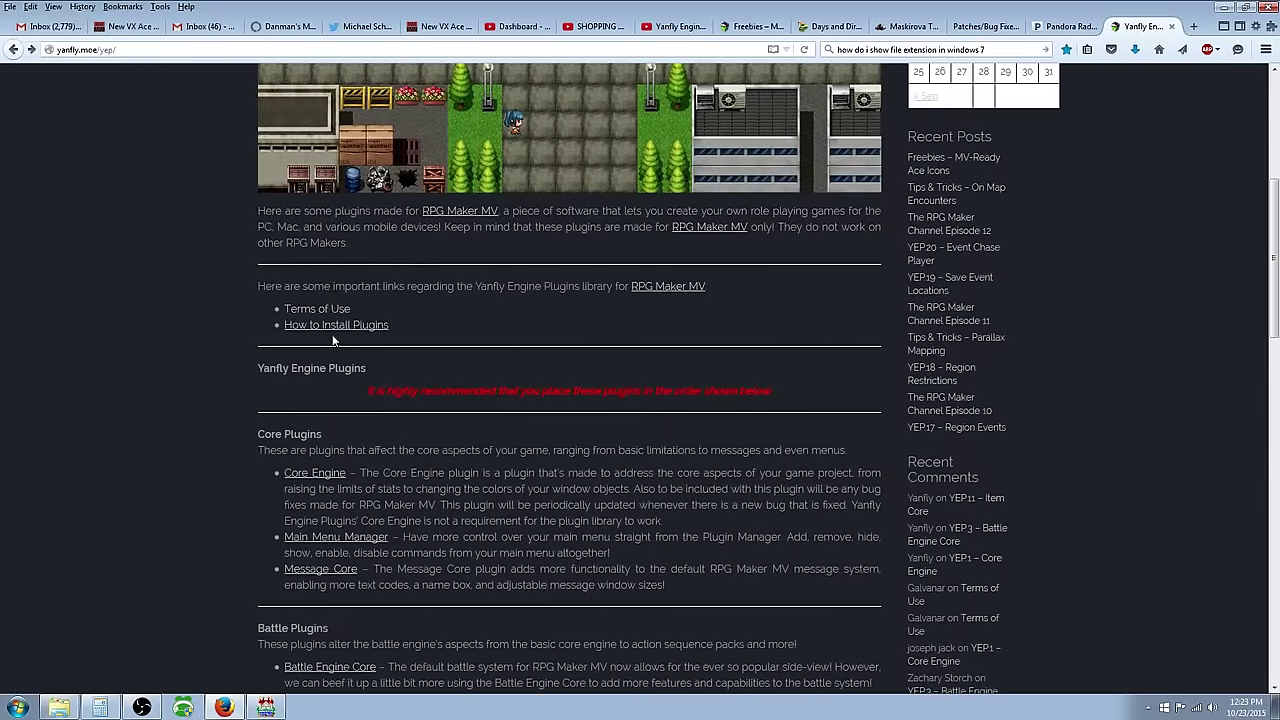
{"action": "scroll", "coordinate": [333, 340], "scroll_direction": "down", "scroll_amount": 1}
{"action": "scroll", "coordinate": [323, 428], "scroll_direction": "down", "scroll_amount": 2}
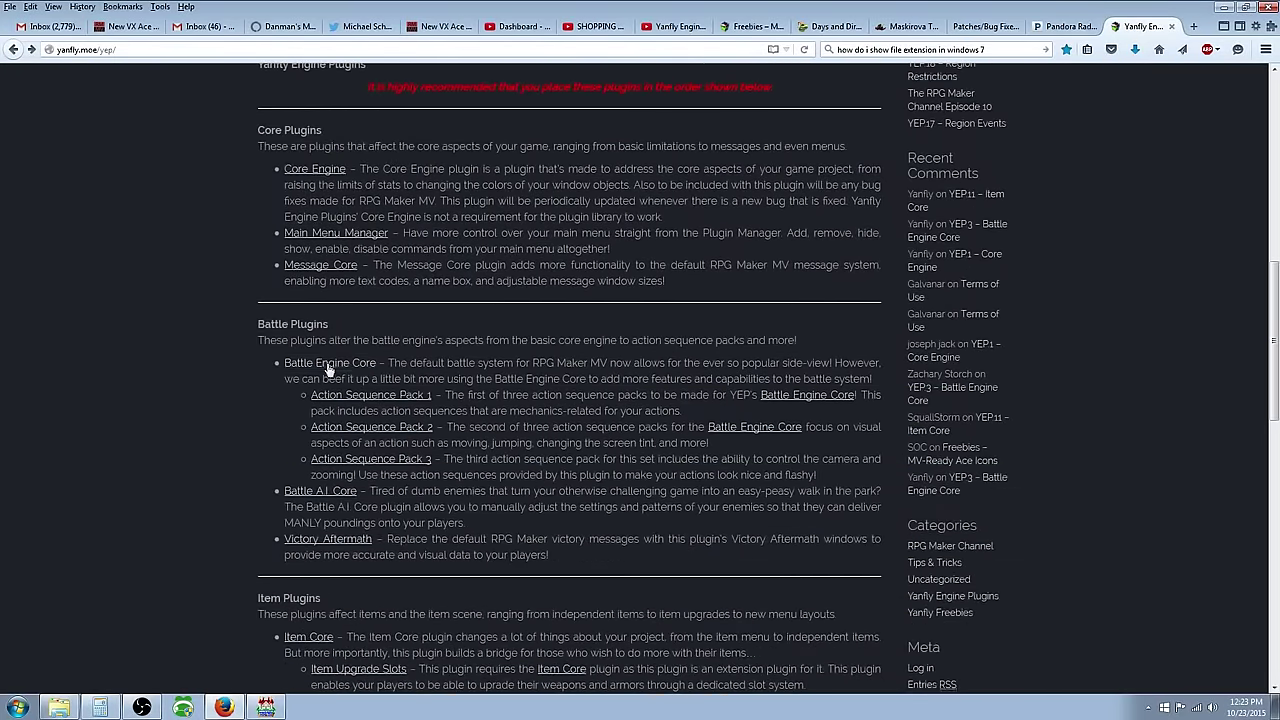
{"action": "scroll", "coordinate": [371, 567], "scroll_direction": "up", "scroll_amount": 4}
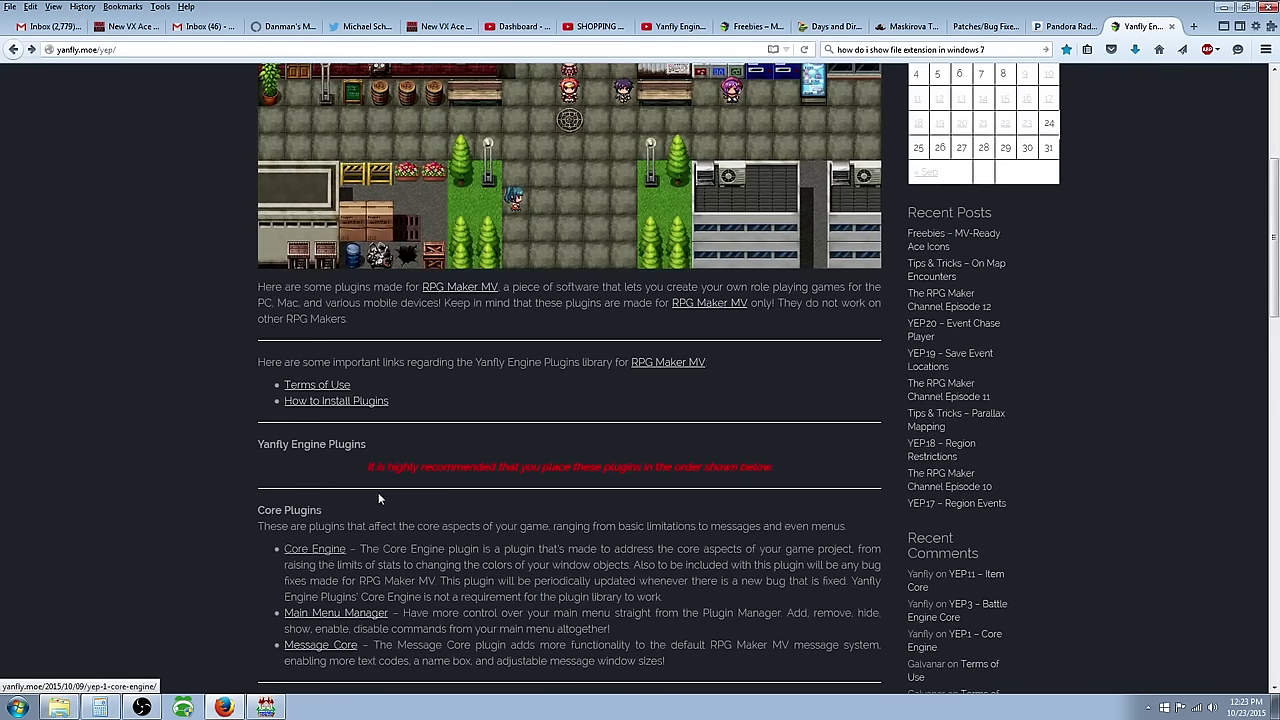
{"action": "left_click_drag", "start_coordinate": [375, 467], "coordinate": [645, 468]}
{"action": "left_click", "coordinate": [638, 470]}
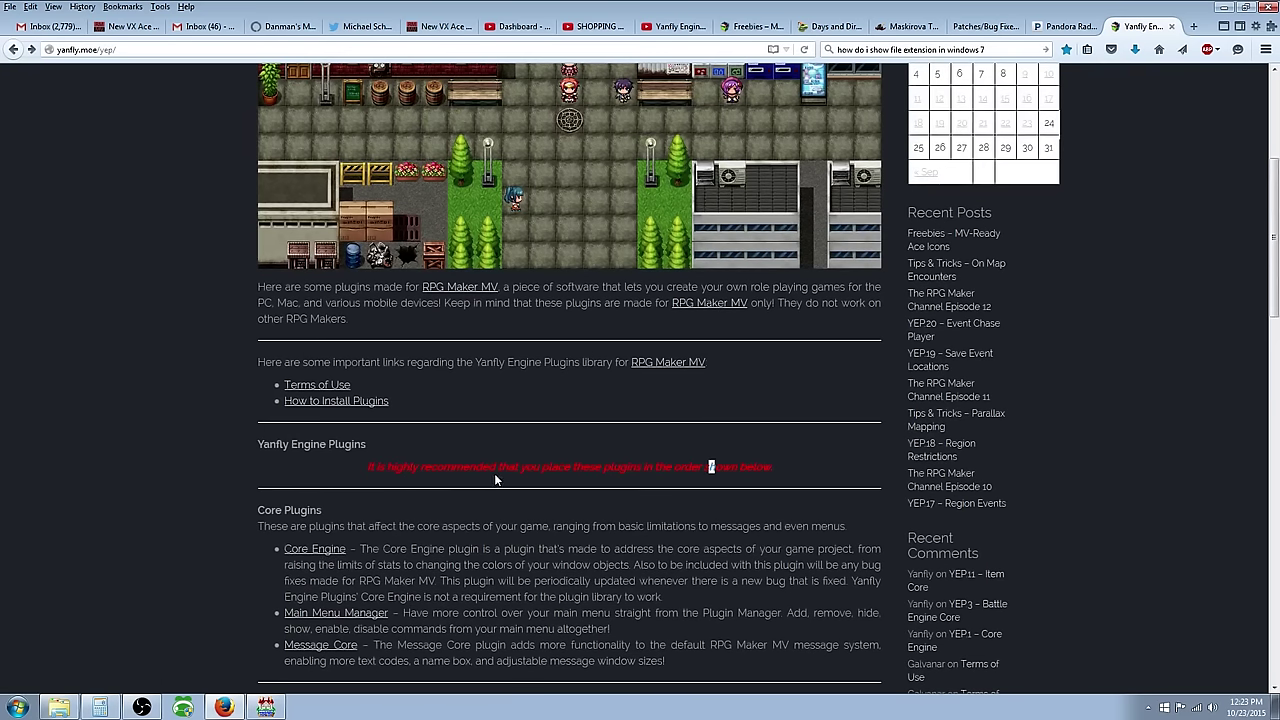
{"action": "scroll", "coordinate": [495, 480], "scroll_direction": "down", "scroll_amount": 2}
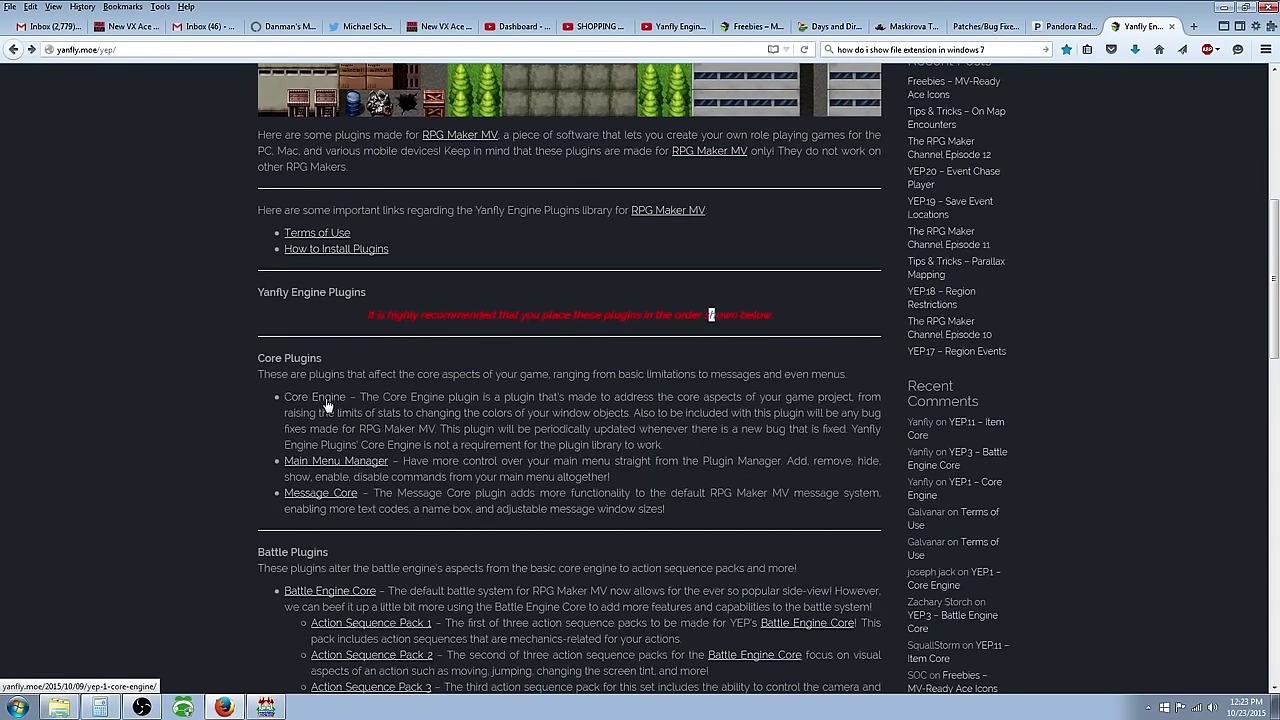
Step: Open the Core Engine plugin page and its English Dropbox copy of YEP_CoreEngine.js
{"action": "left_click", "coordinate": [313, 398]}
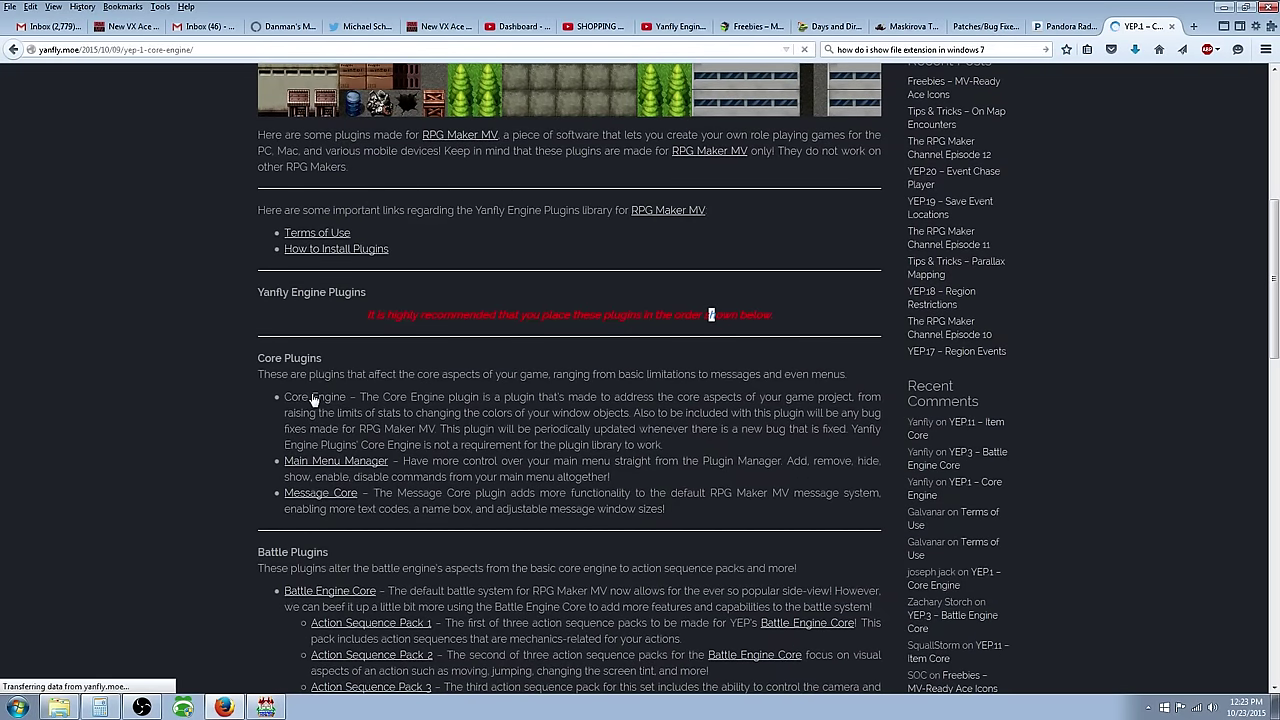
{"action": "scroll", "coordinate": [332, 528], "scroll_direction": "down", "scroll_amount": 2}
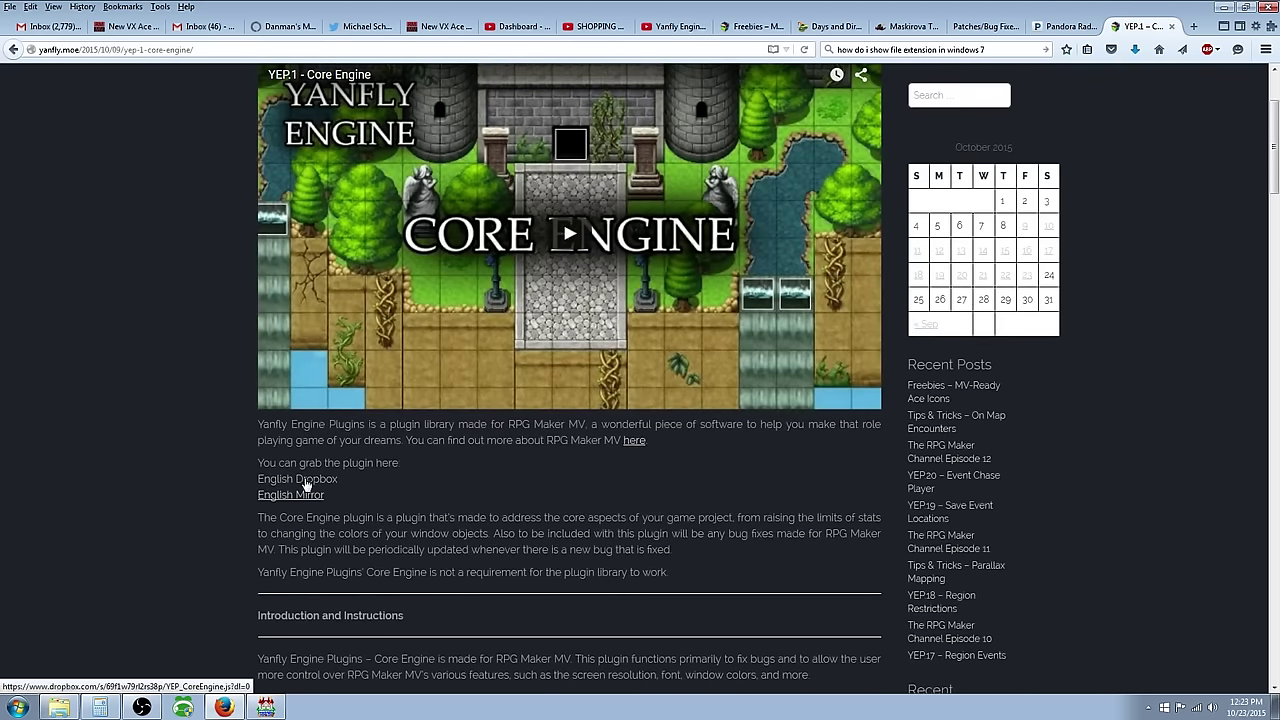
{"action": "left_click", "coordinate": [306, 484]}
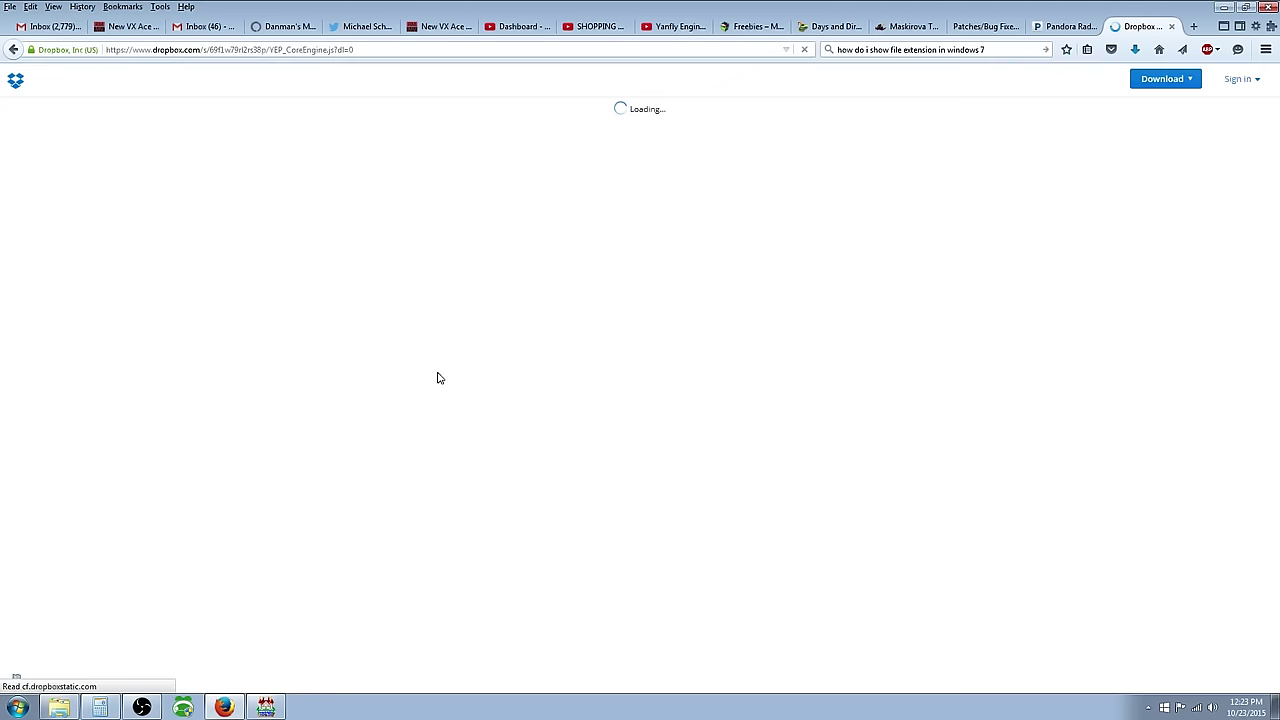
Step: Copy the entire YEP_CoreEngine.js code and switch back to RPG Maker MV
{"action": "right_click", "coordinate": [110, 240]}
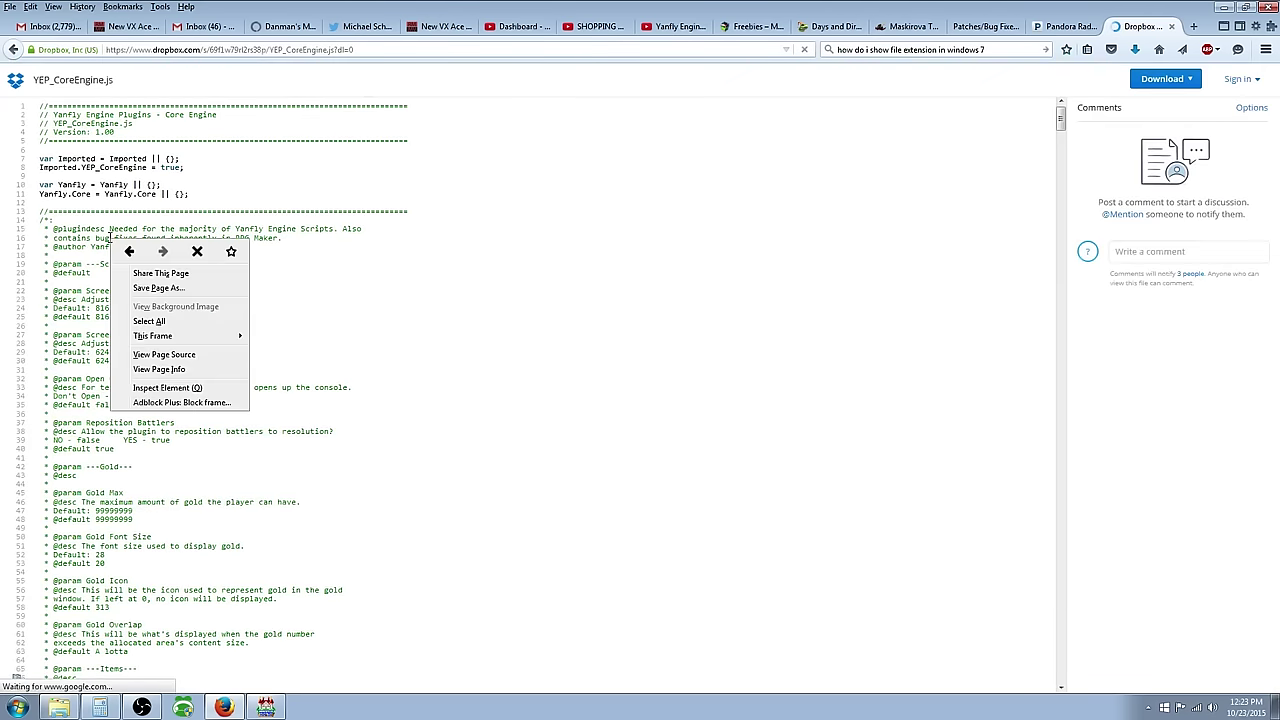
{"action": "left_click", "coordinate": [149, 321]}
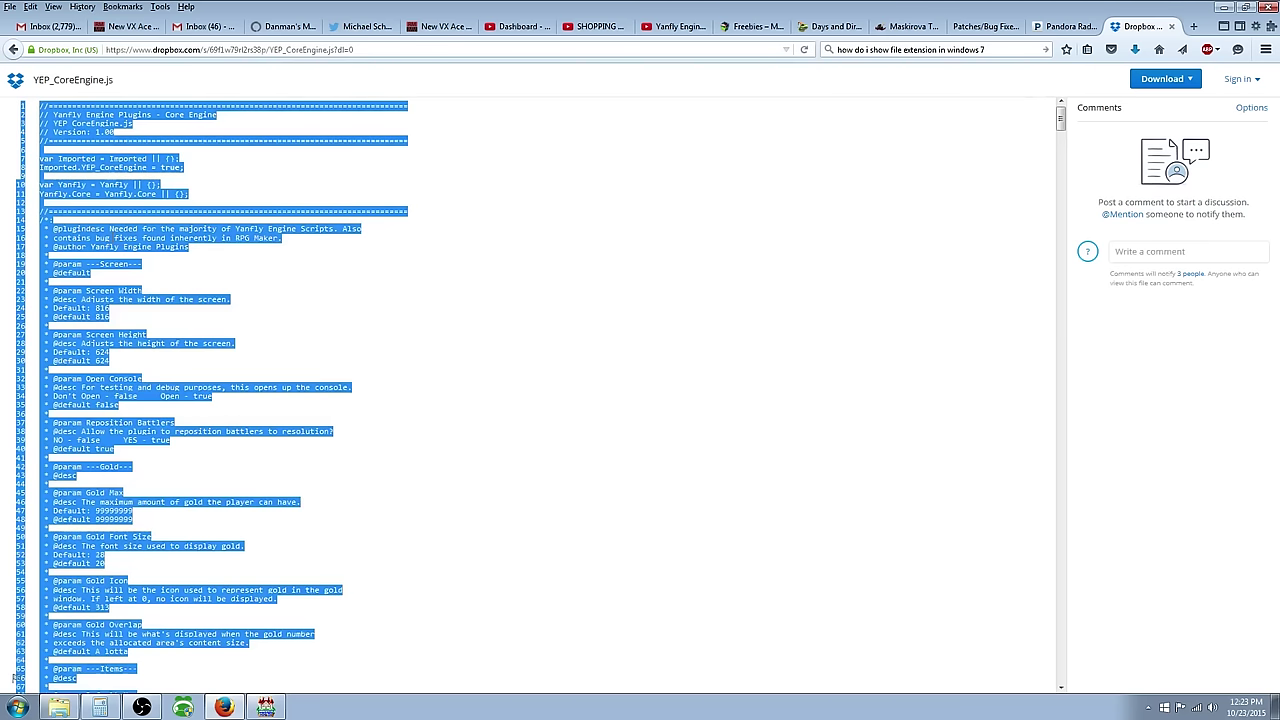
{"action": "right_click", "coordinate": [112, 236]}
{"action": "left_click", "coordinate": [140, 246]}
{"action": "left_click", "coordinate": [266, 707]}
Step: Open the game's project folder in Explorer and go into its js folder
{"action": "left_click", "coordinate": [203, 24]}
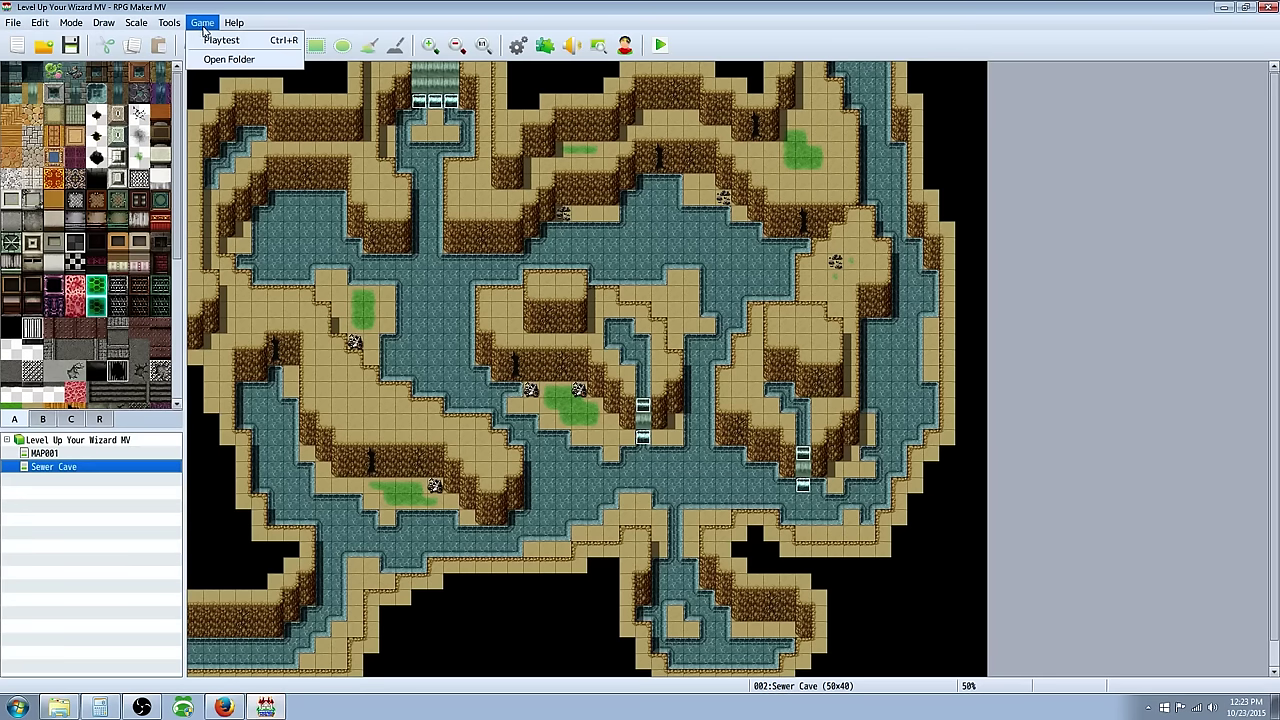
{"action": "left_click", "coordinate": [226, 62]}
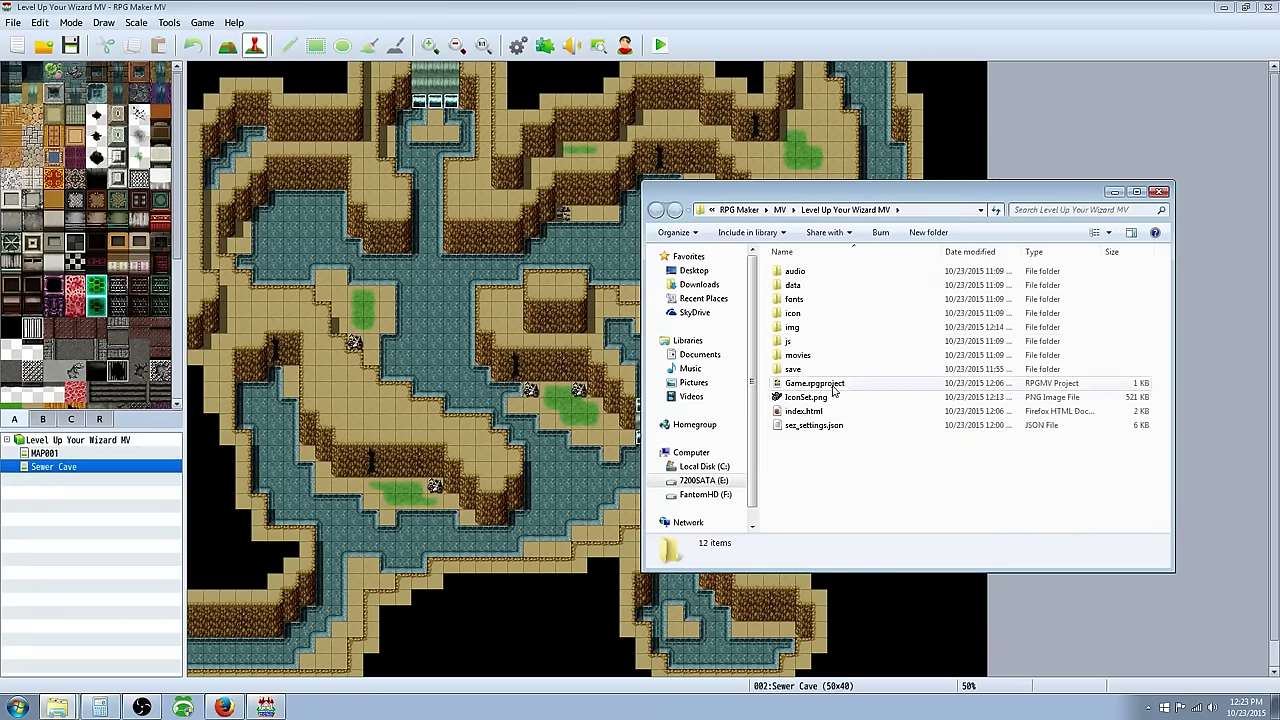
{"action": "double_click", "coordinate": [790, 345]}
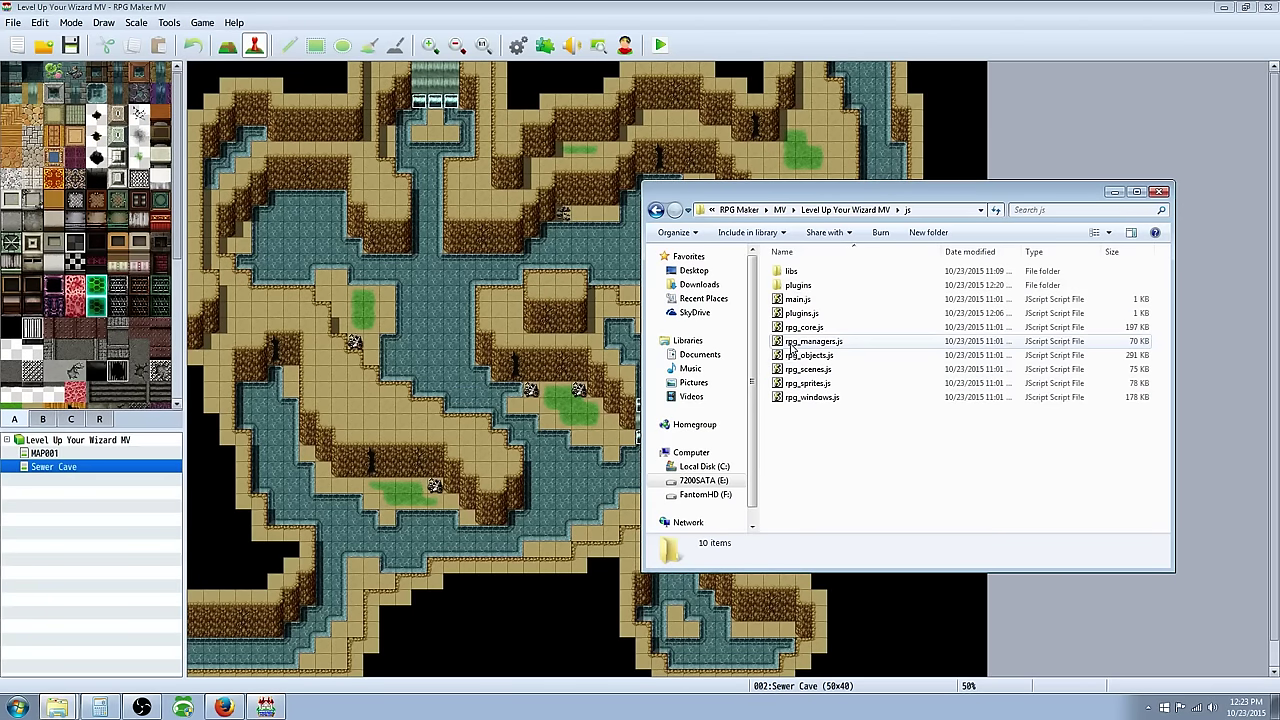
Step: Create a trial New Text Document.txt in js, then delete it
{"action": "right_click", "coordinate": [795, 427]}
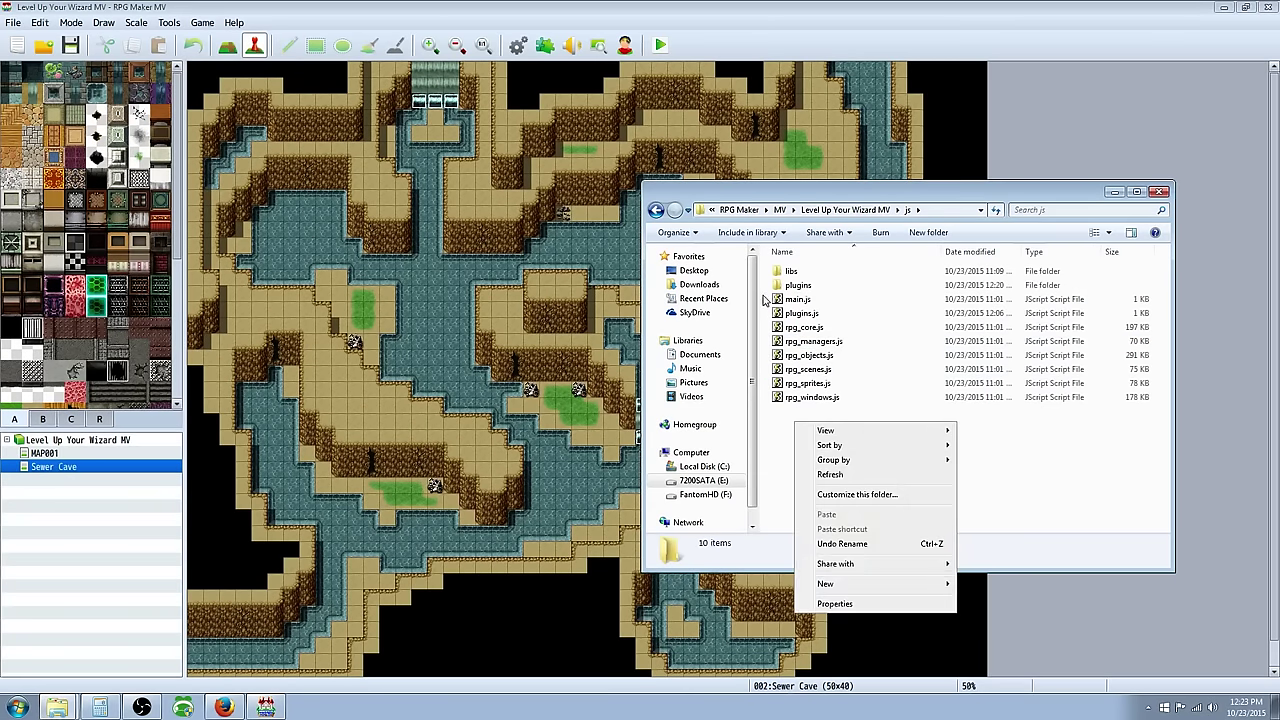
{"action": "mouse_move", "coordinate": [836, 588]}
{"action": "left_click", "coordinate": [1003, 554]}
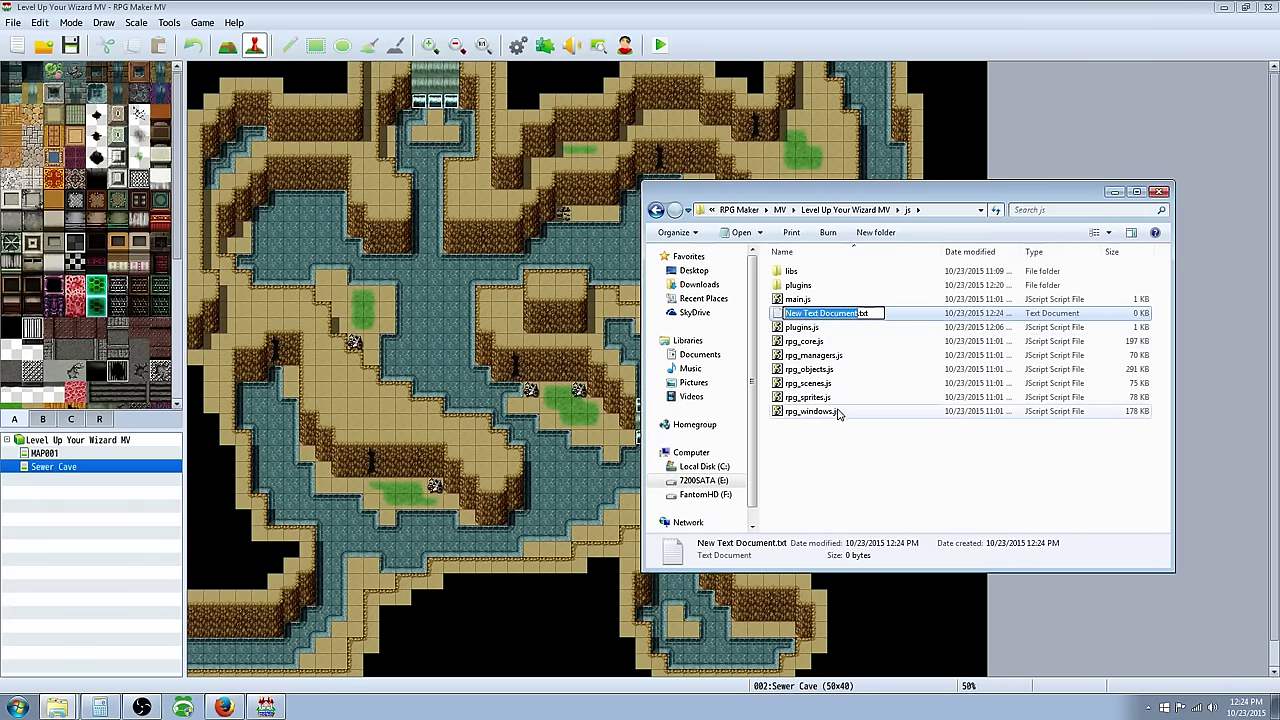
{"action": "left_click", "coordinate": [838, 462]}
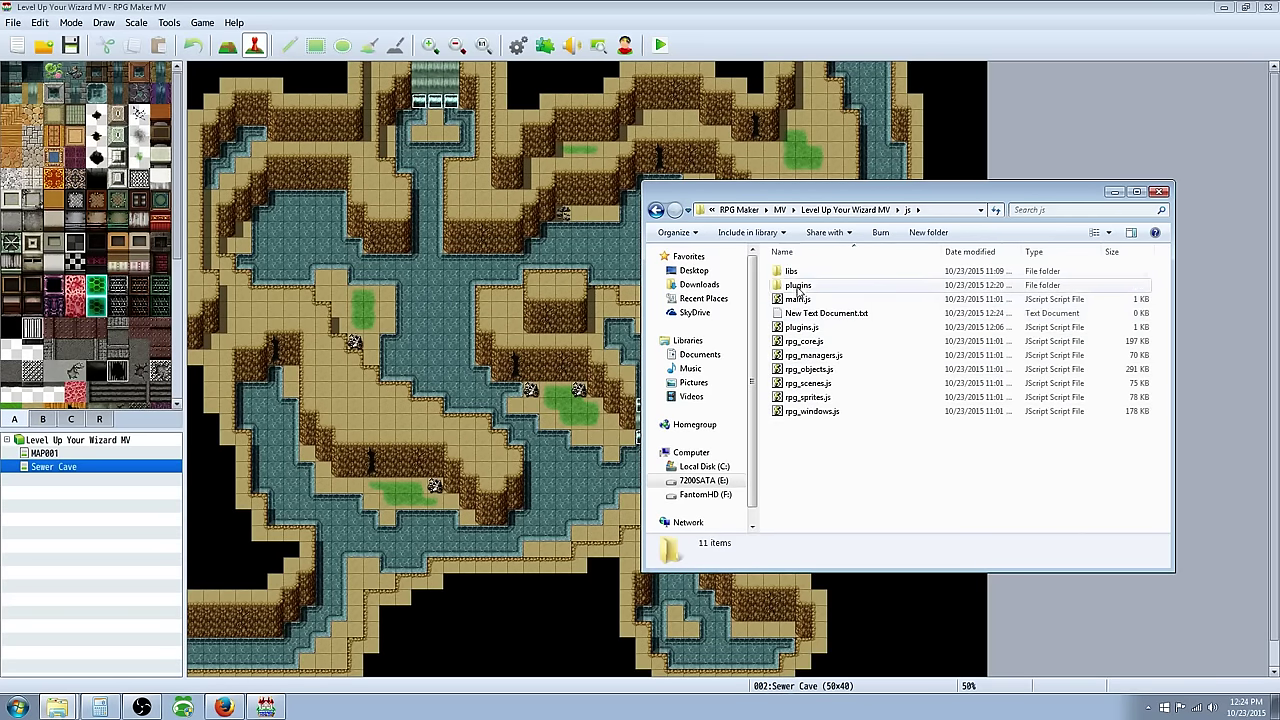
{"action": "left_click", "coordinate": [804, 317]}
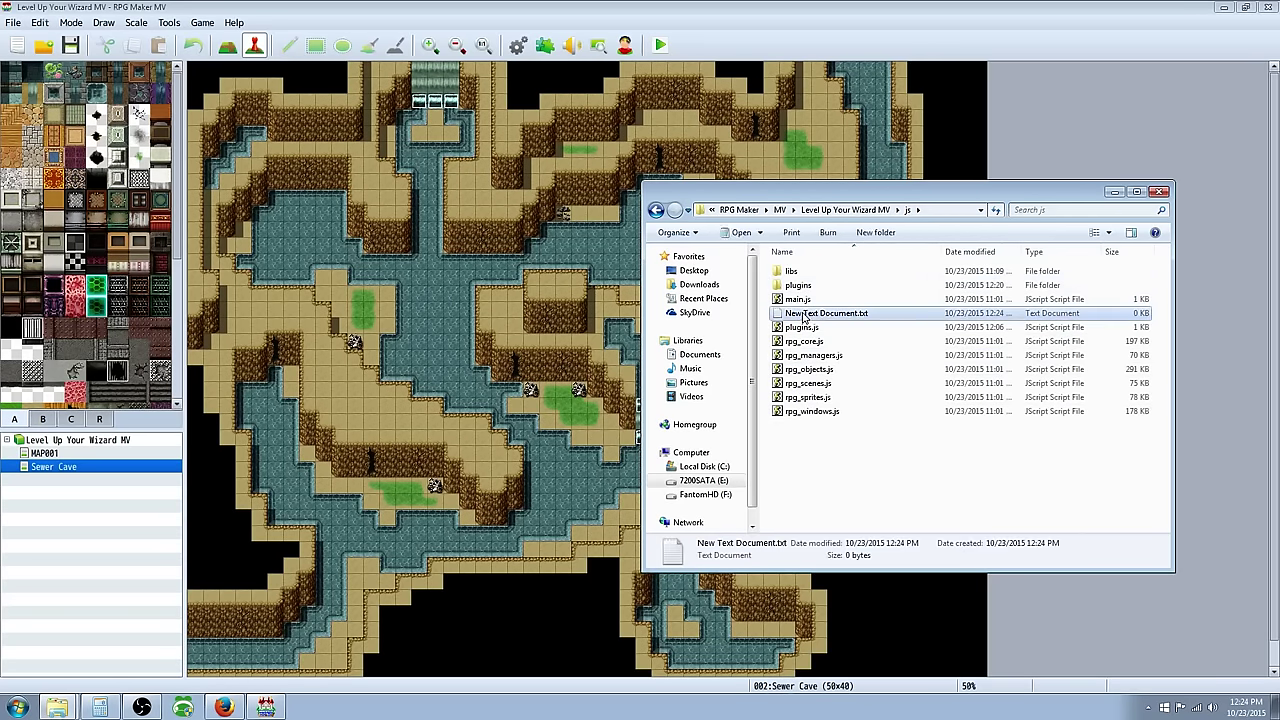
{"action": "key", "text": "Delete"}
{"action": "left_click", "coordinate": [705, 402]}
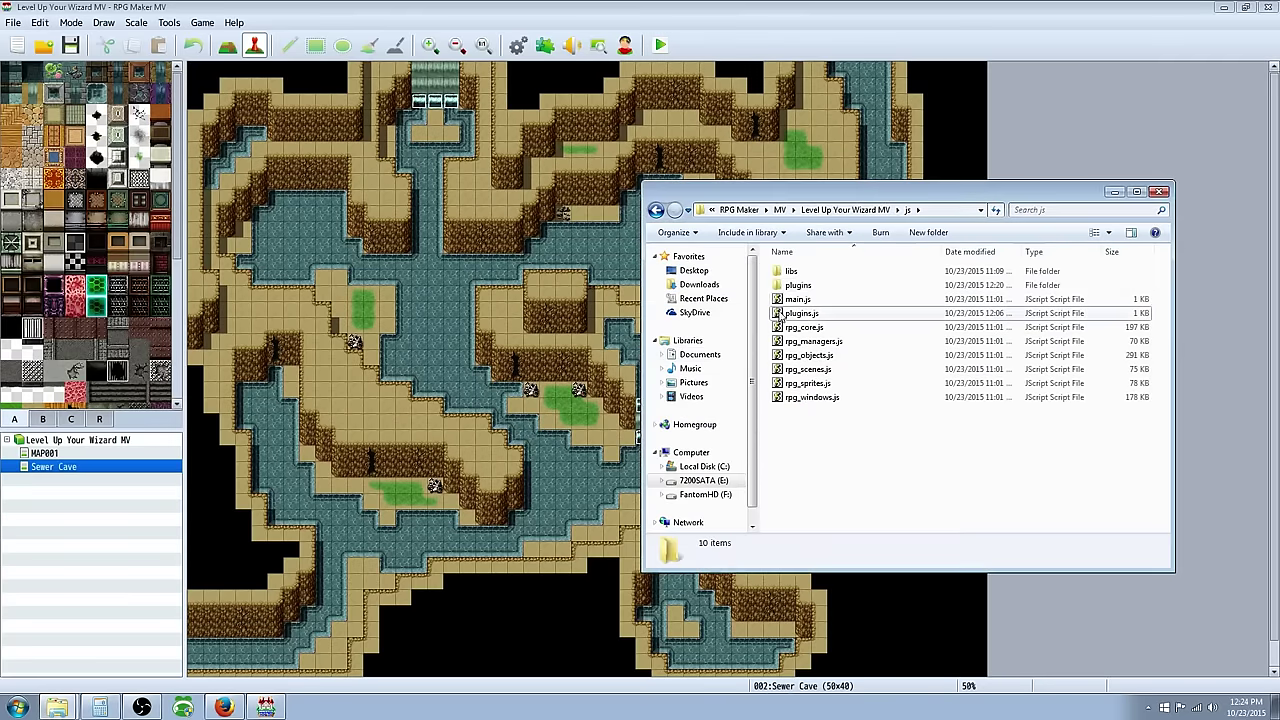
Step: Create a New Text Document.txt inside js\plugins and place the cursor in its name
{"action": "double_click", "coordinate": [798, 286]}
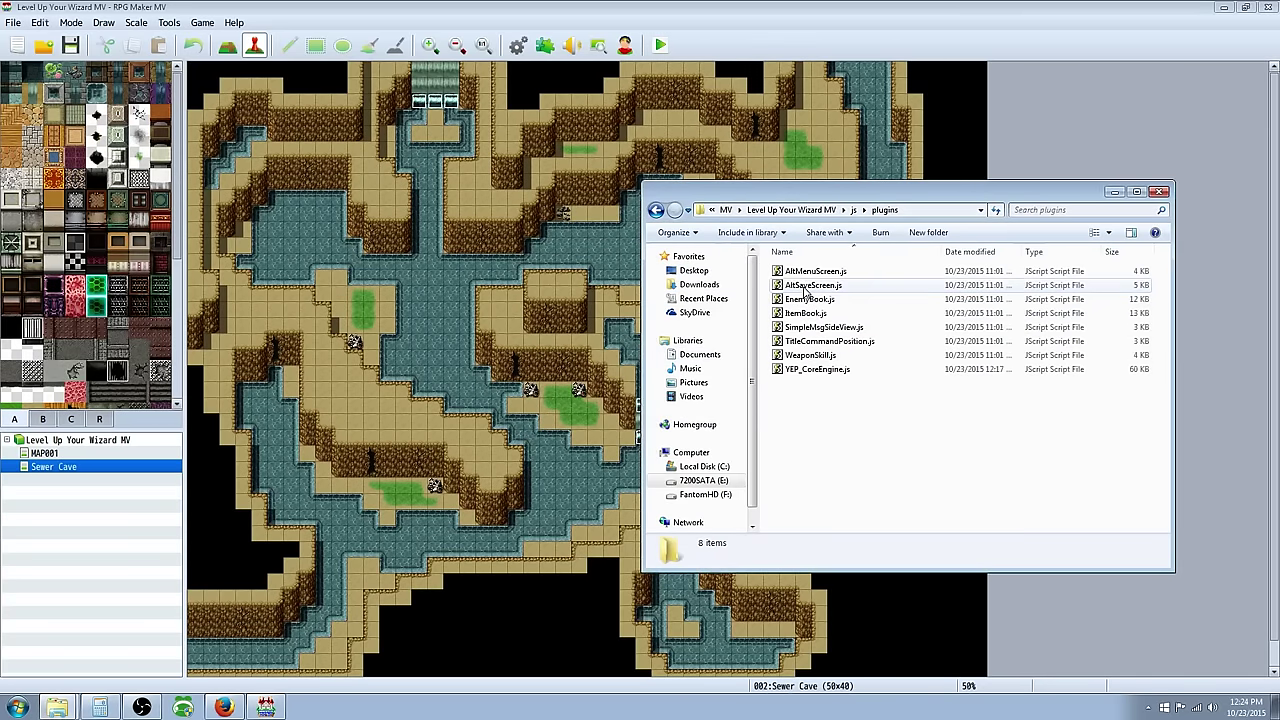
{"action": "right_click", "coordinate": [802, 391]}
{"action": "mouse_move", "coordinate": [830, 546]}
{"action": "left_click", "coordinate": [993, 521]}
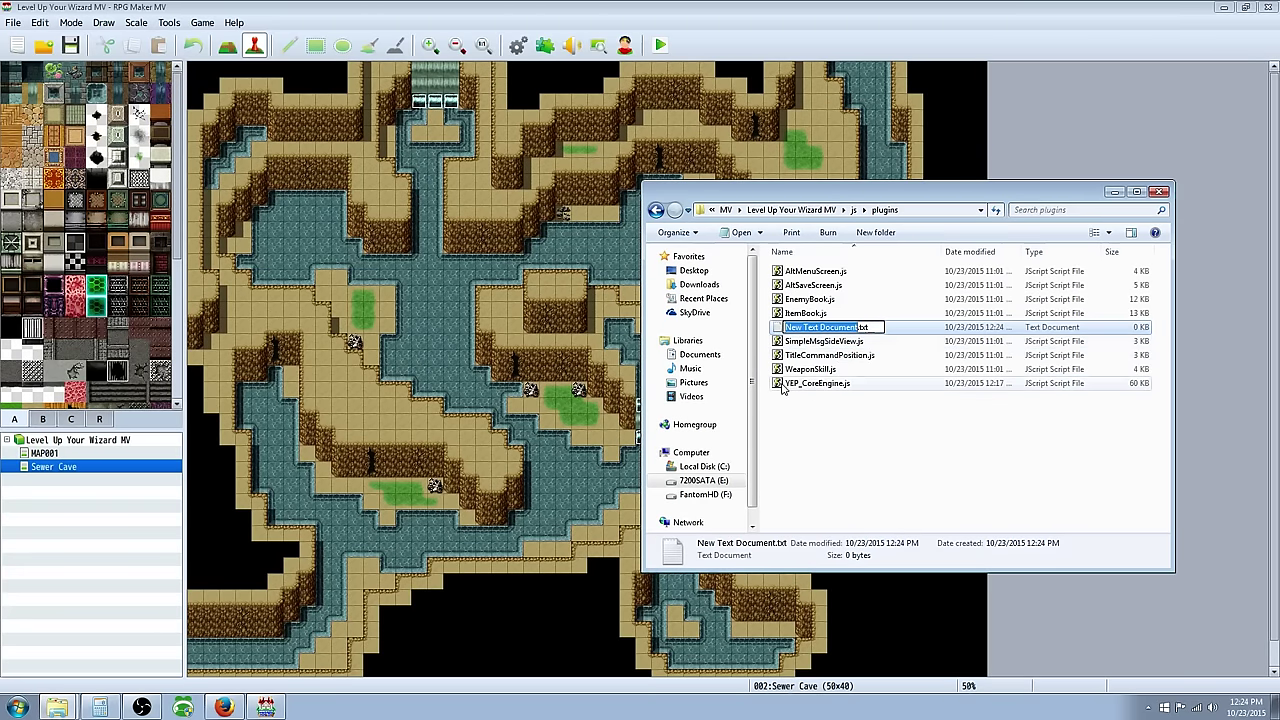
{"action": "left_click", "coordinate": [875, 327]}
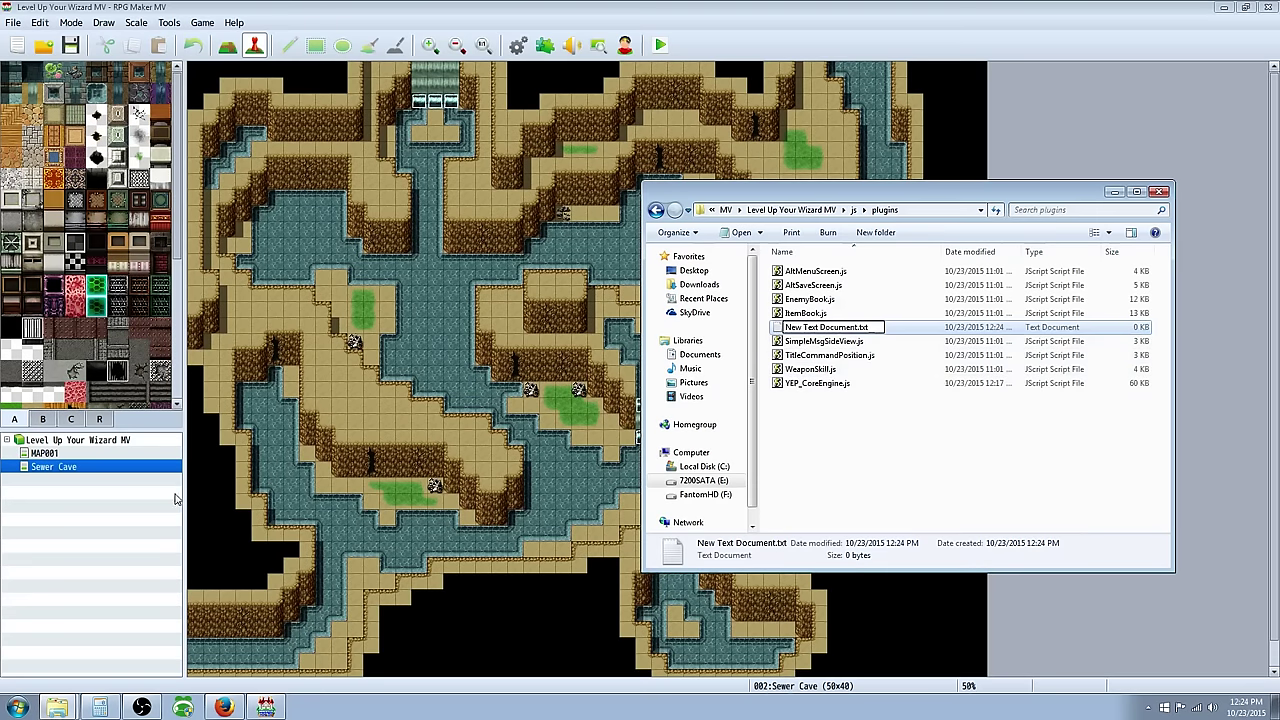
Step: Search the Start menu for 'folder o' to find Folder Options
{"action": "left_click", "coordinate": [30, 708]}
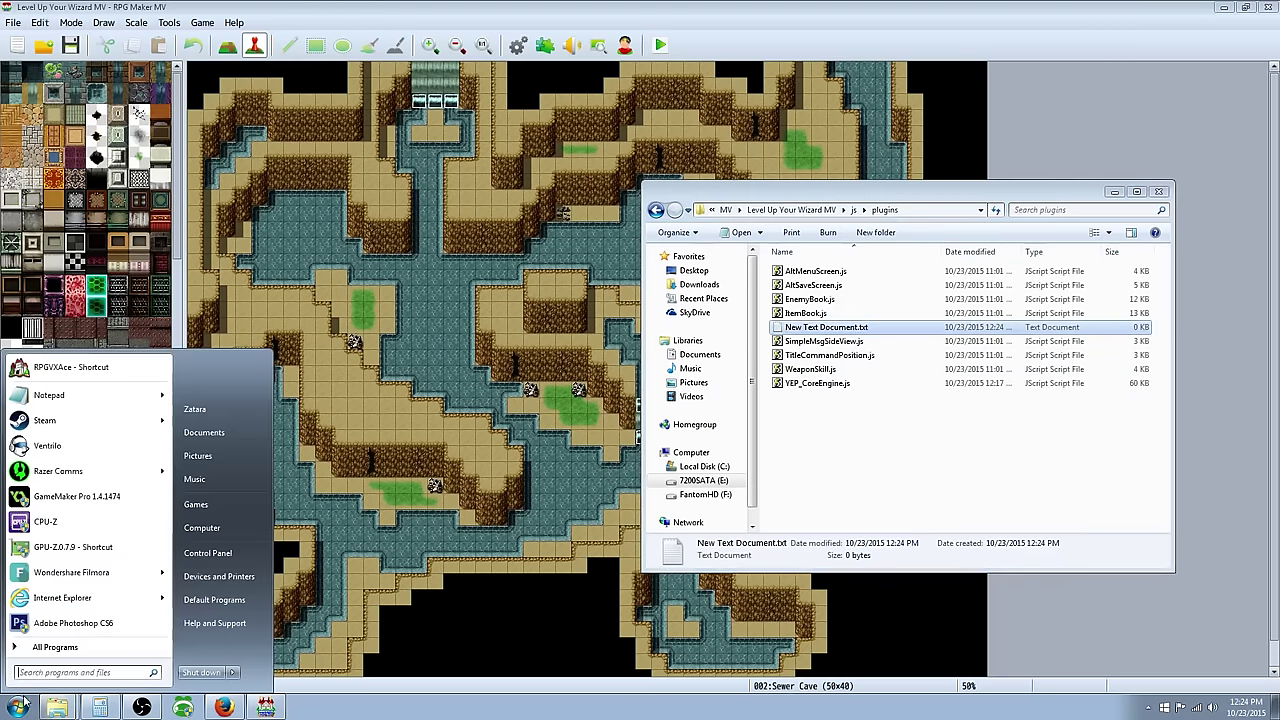
{"action": "left_click", "coordinate": [44, 674]}
{"action": "type", "text": "folder"}
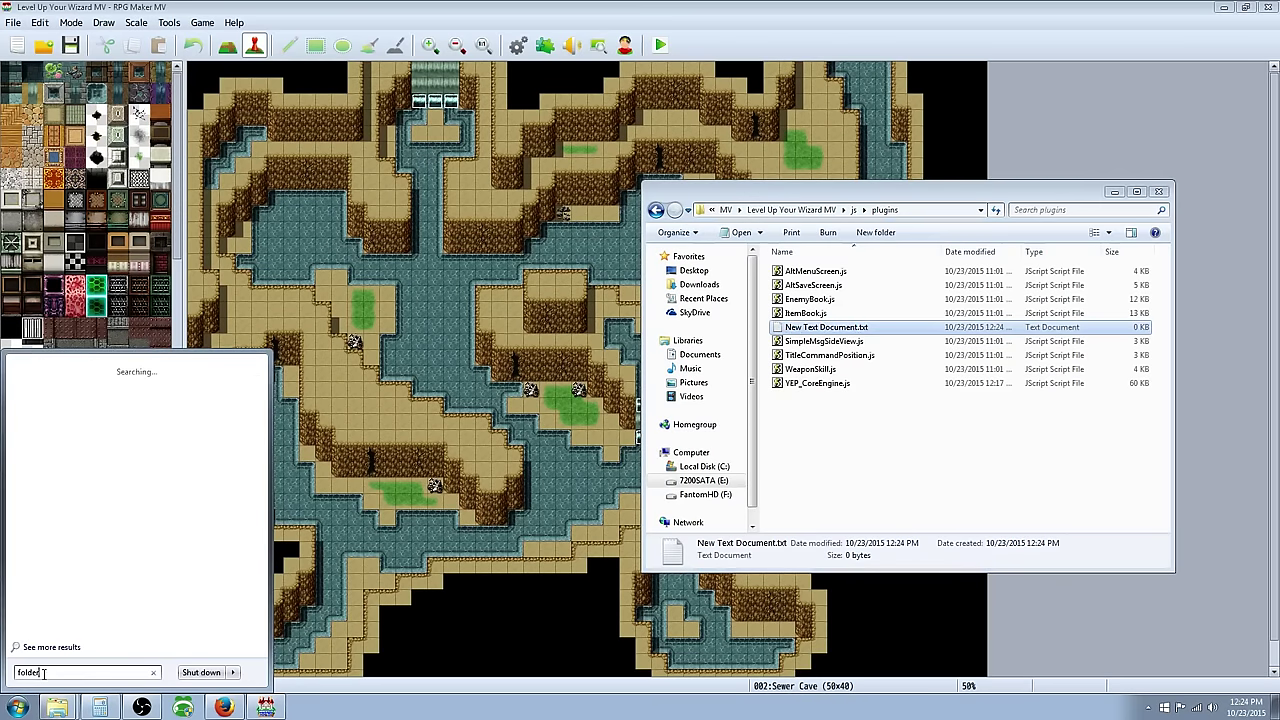
{"action": "type", "text": " o"}
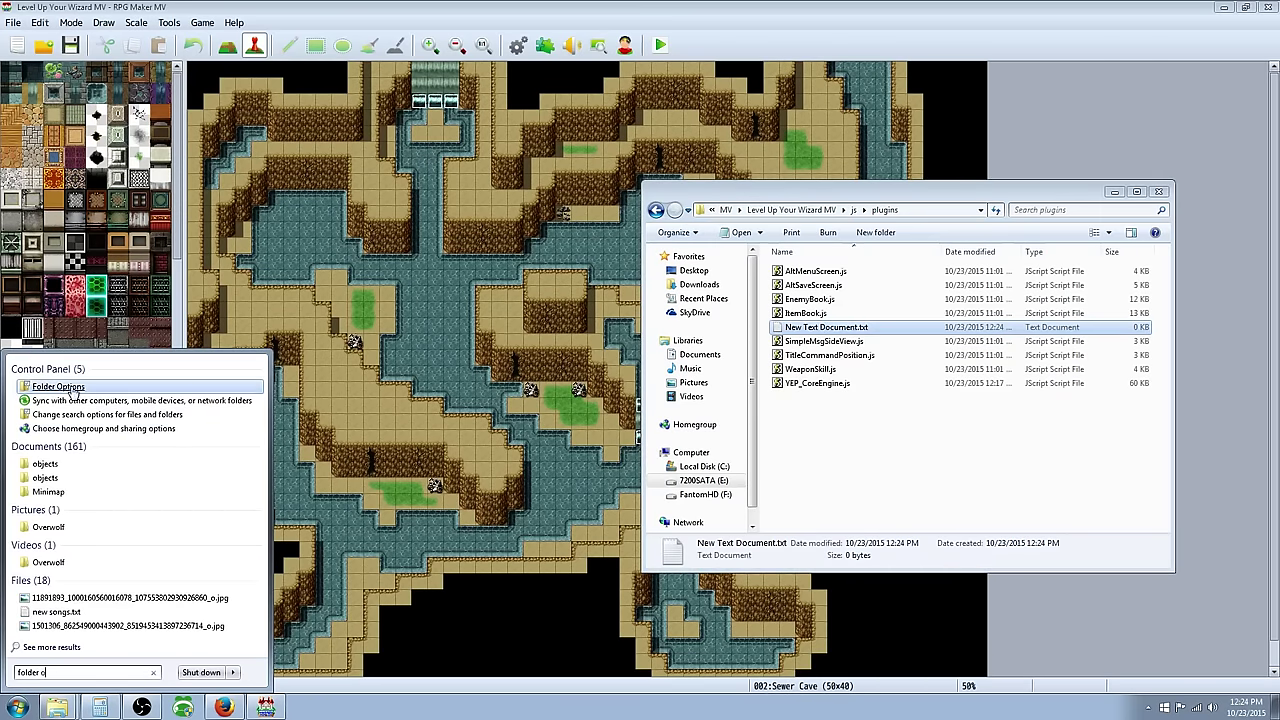
Step: Check the file-extension setting on Folder Options' View tab and close with OK
{"action": "left_click", "coordinate": [72, 393]}
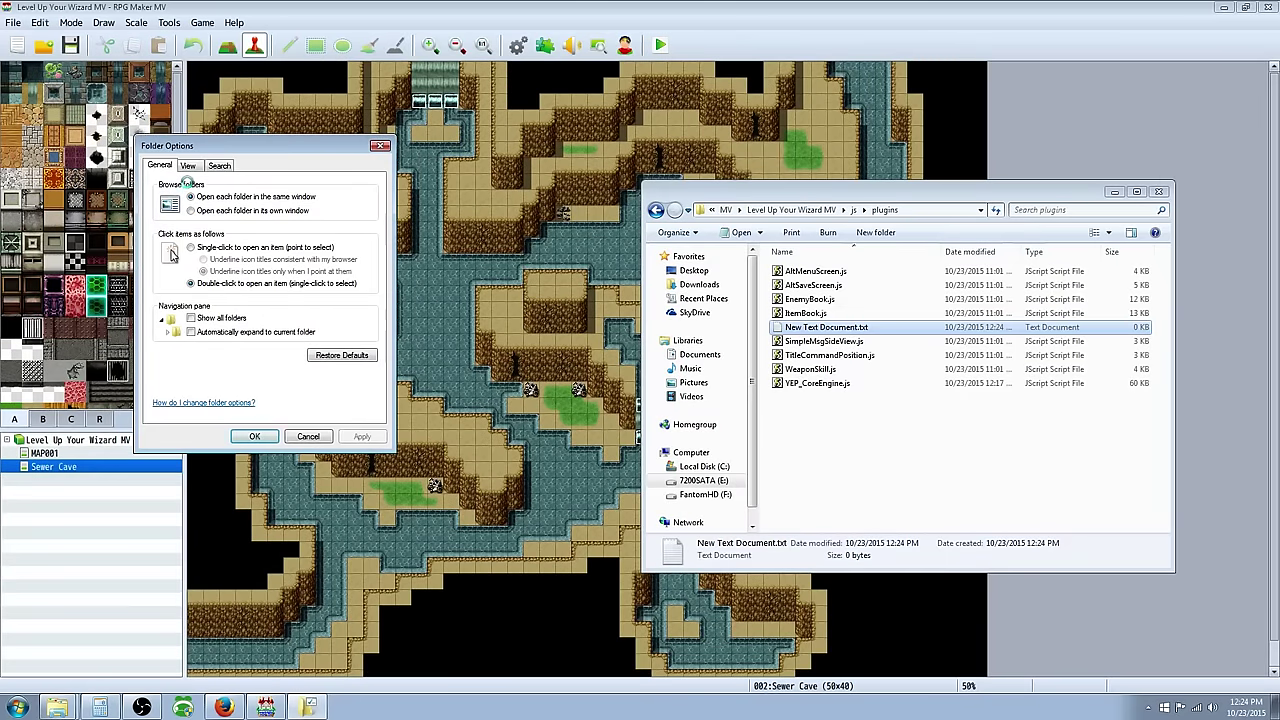
{"action": "left_click", "coordinate": [188, 166]}
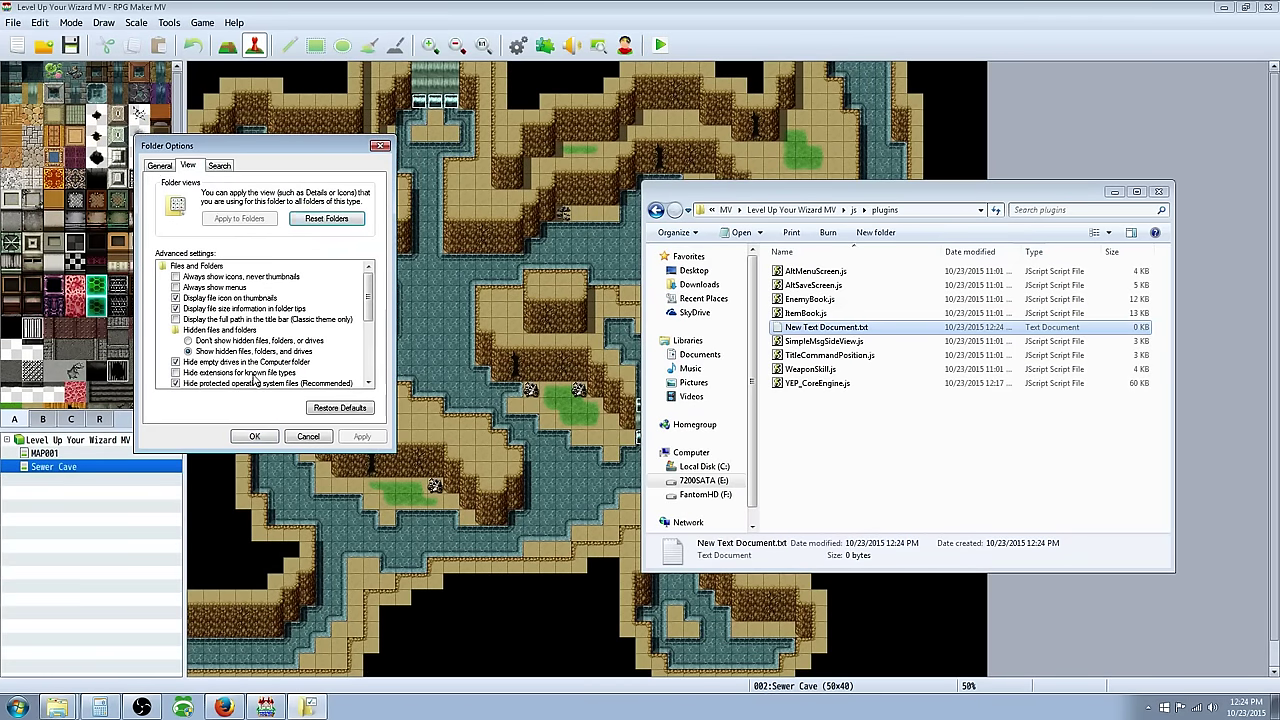
{"action": "left_click", "coordinate": [254, 438]}
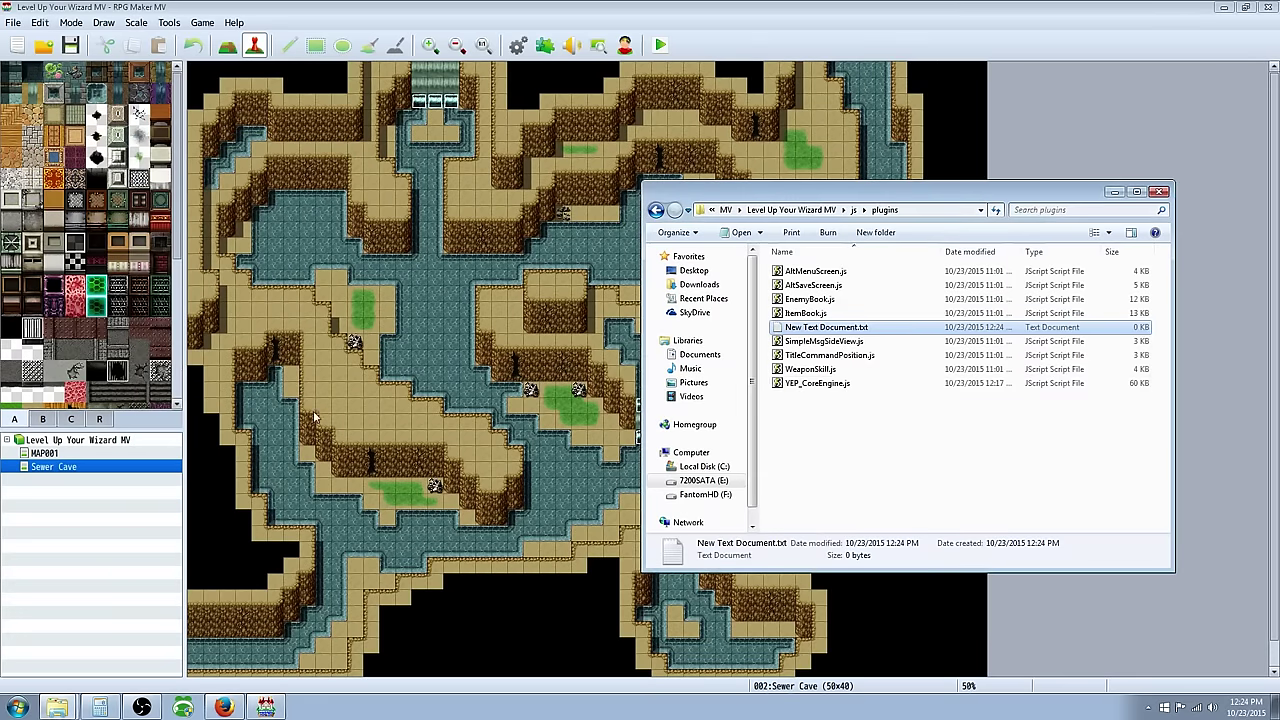
Step: Paste the Core Engine code into New Text Document.txt in Notepad, then close without saving
{"action": "double_click", "coordinate": [815, 330]}
{"action": "right_click", "coordinate": [650, 227]}
{"action": "left_click", "coordinate": [702, 292]}
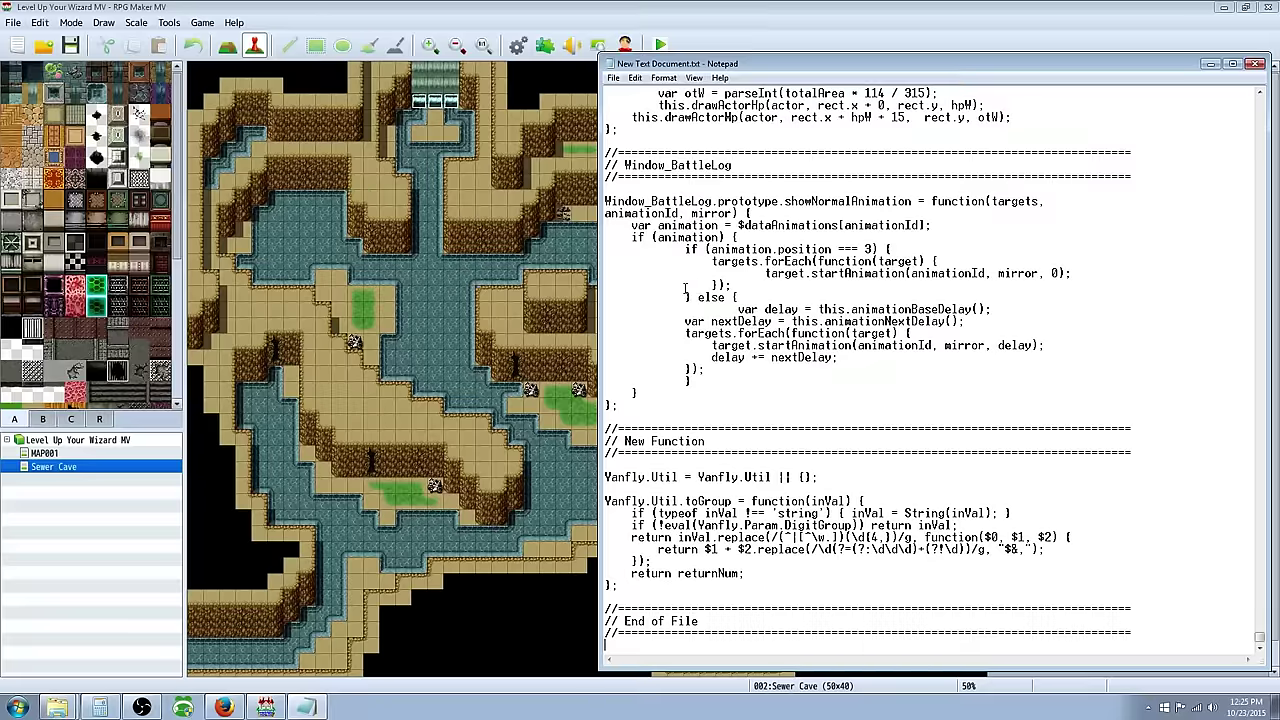
{"action": "left_click", "coordinate": [614, 78]}
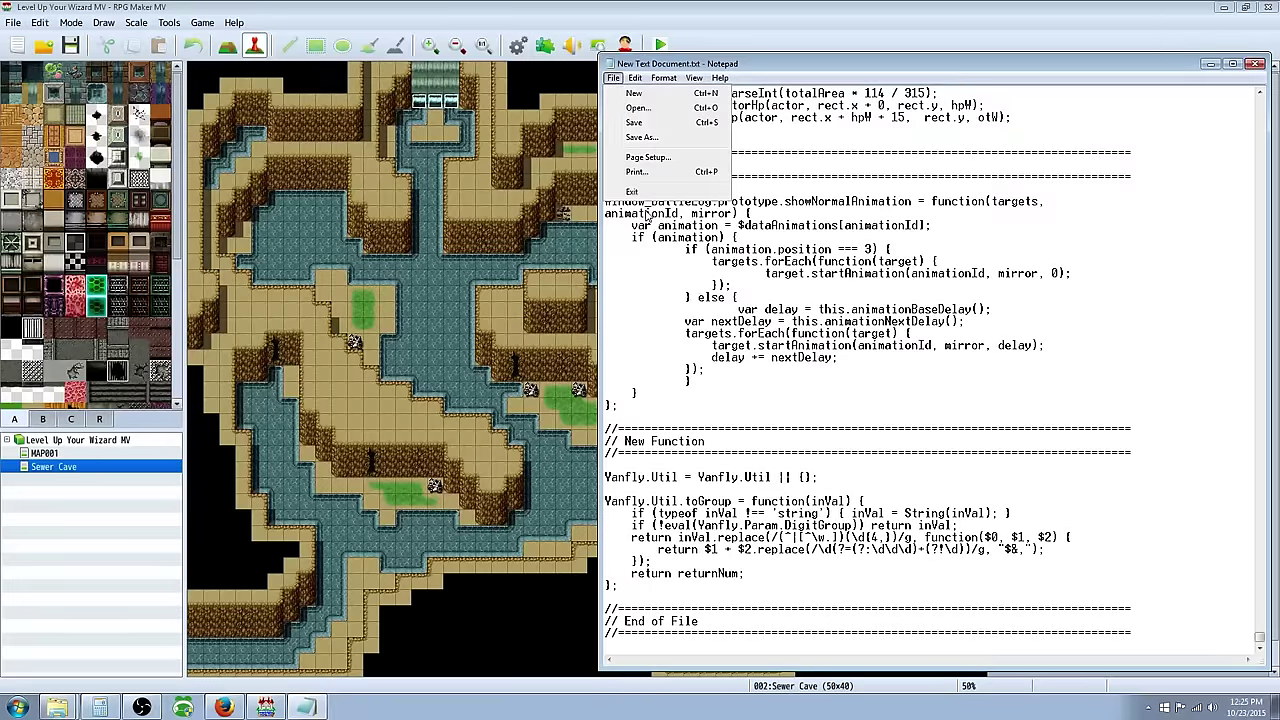
{"action": "left_click", "coordinate": [1252, 66]}
{"action": "left_click", "coordinate": [1252, 66]}
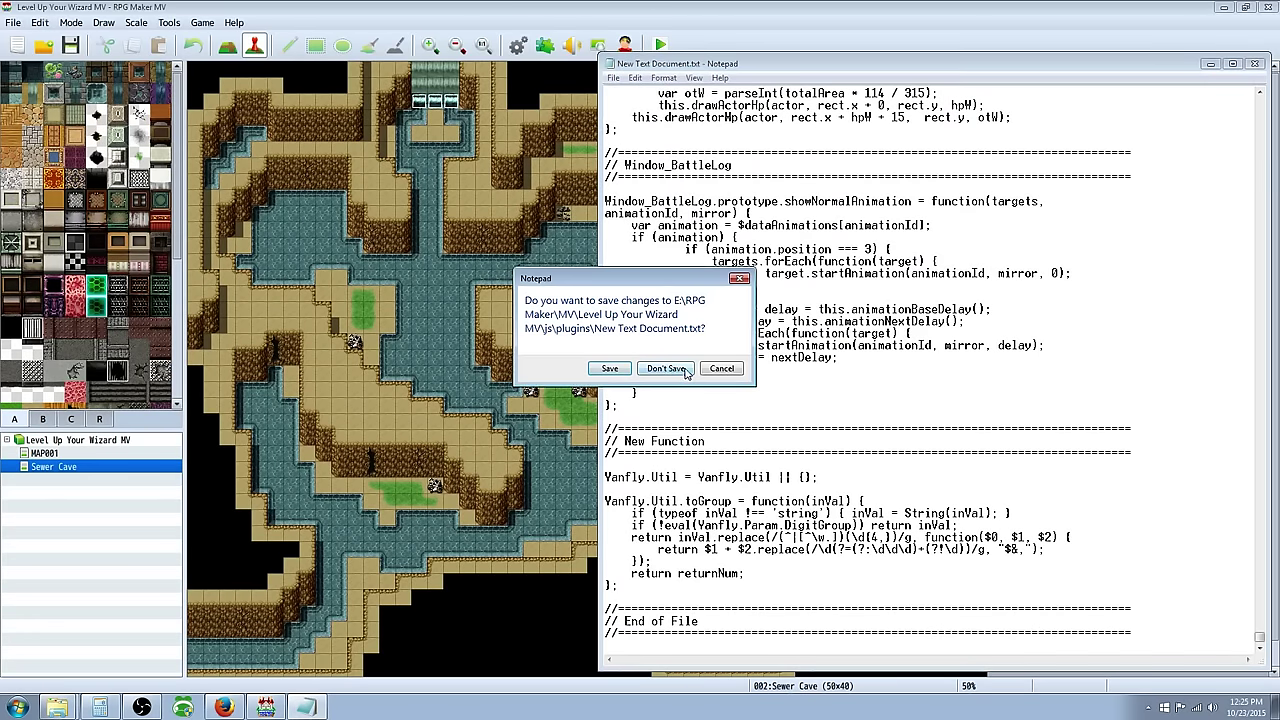
{"action": "left_click", "coordinate": [746, 376]}
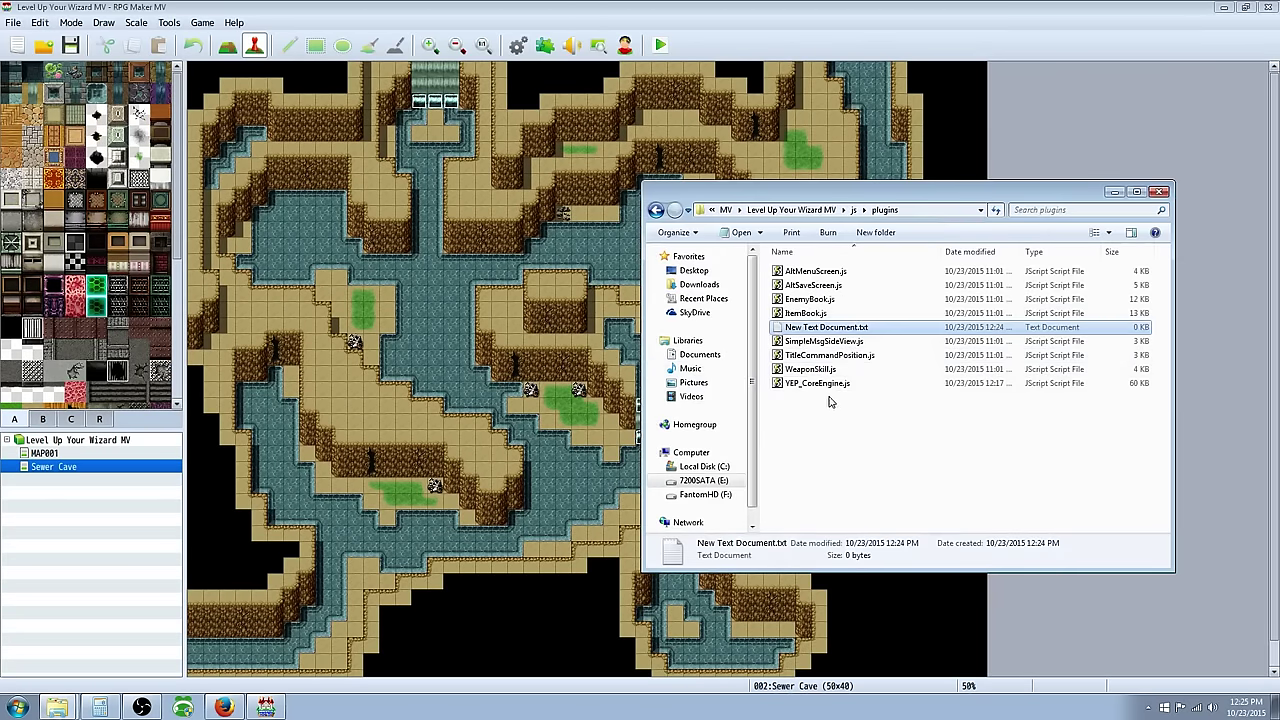
Step: Rename New Text Document.txt to New Text Document.js, accepting the extension change
{"action": "right_click", "coordinate": [854, 332]}
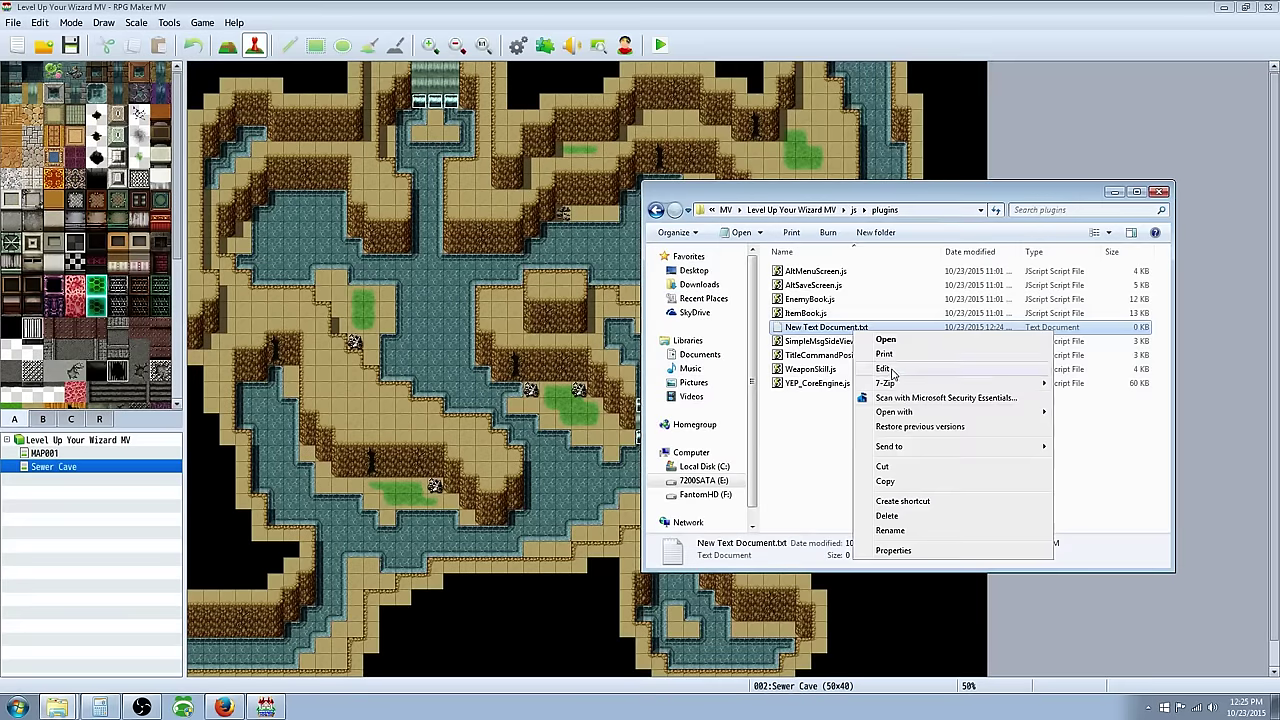
{"action": "left_click", "coordinate": [894, 534]}
{"action": "left_click", "coordinate": [876, 327]}
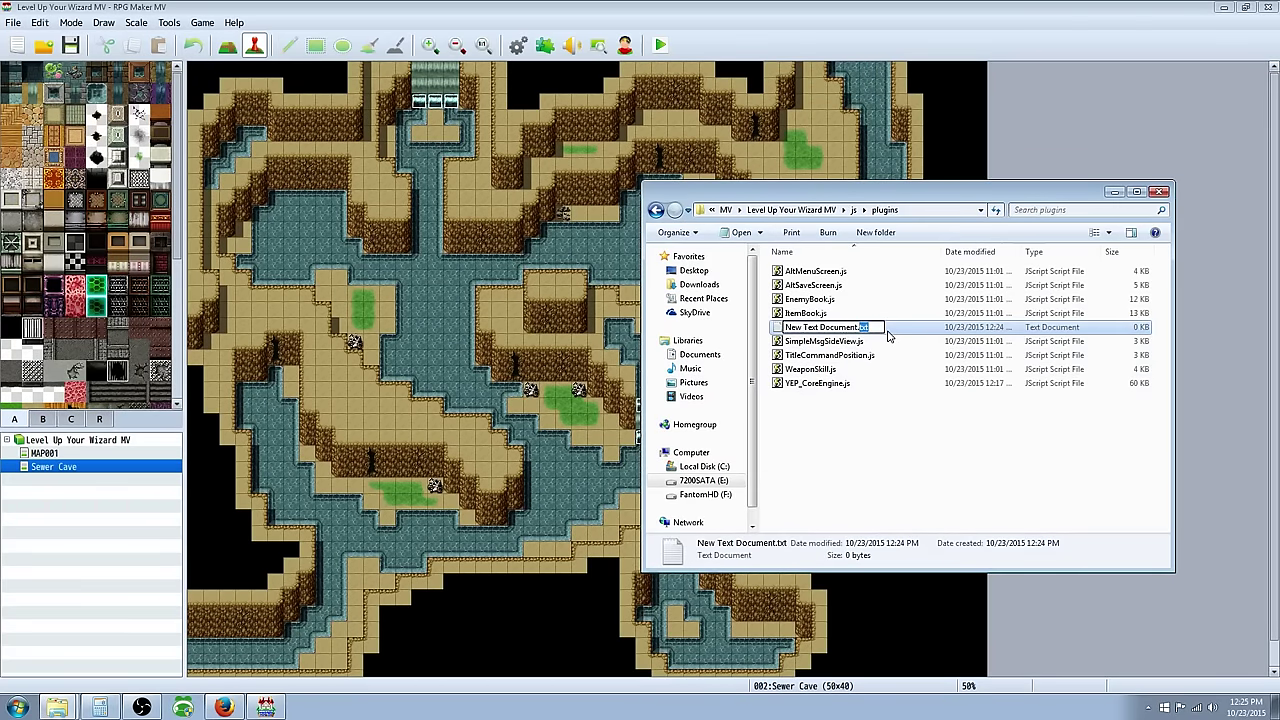
{"action": "key", "text": "BackSpace"}
{"action": "type", "text": "js"}
{"action": "key", "text": "Return"}
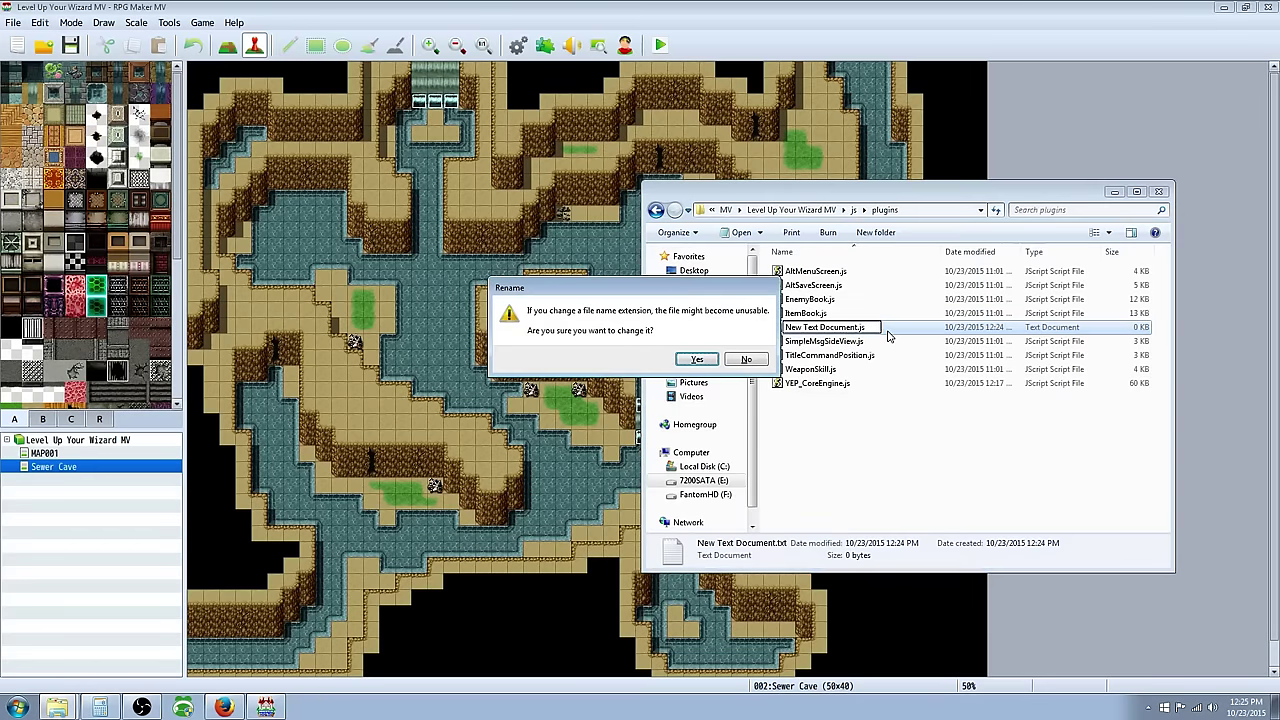
{"action": "key", "text": "Return"}
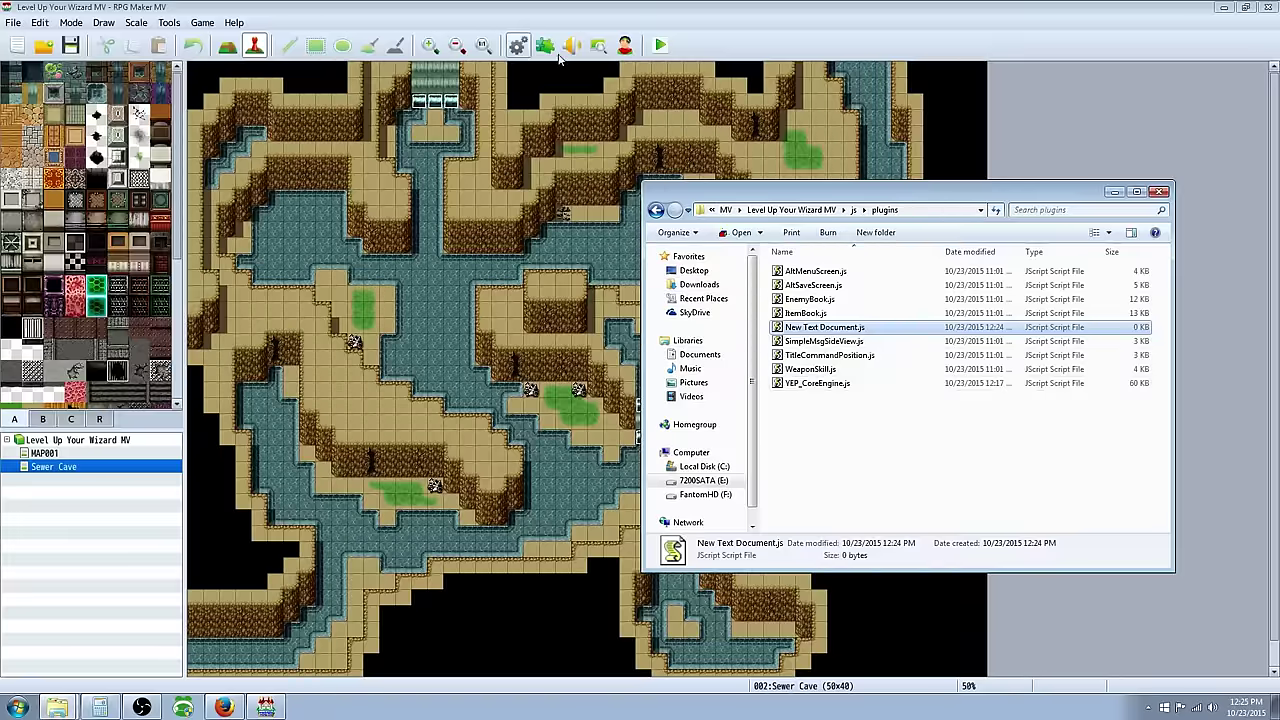
Step: Close the database, open the Plugin Manager, and cancel a new entry after viewing plugin files
{"action": "left_click", "coordinate": [518, 45]}
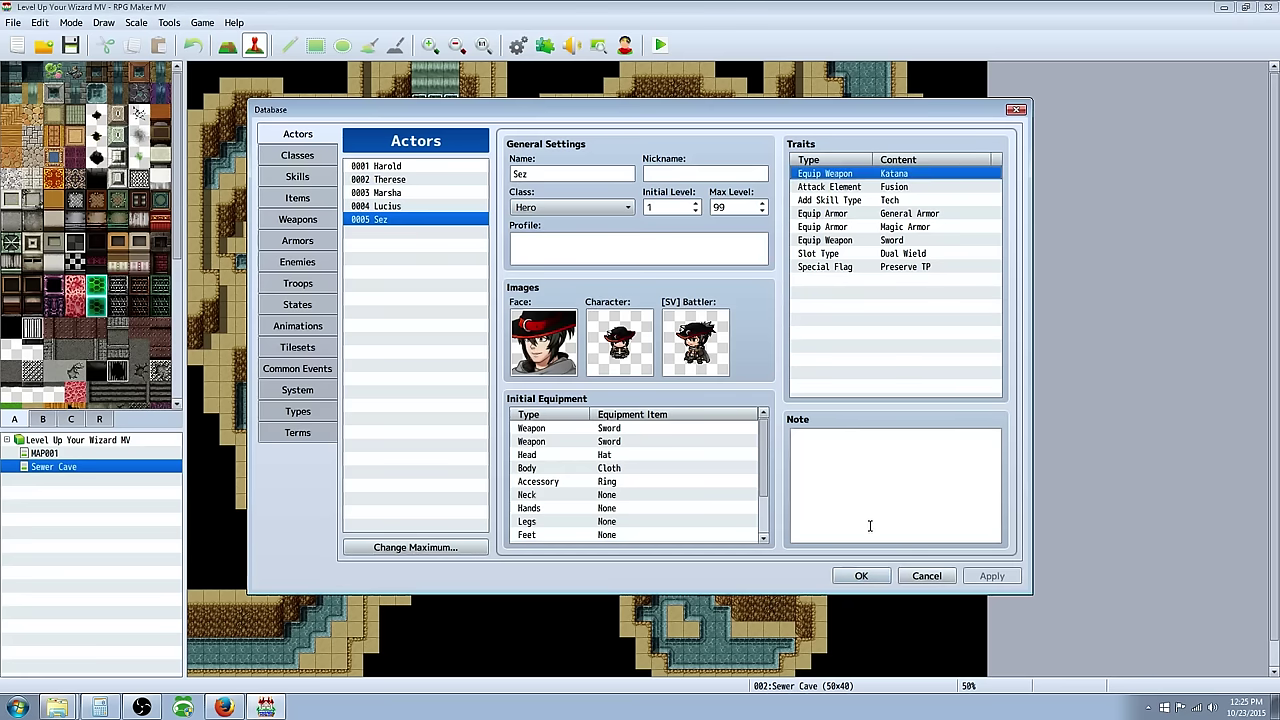
{"action": "left_click", "coordinate": [861, 576]}
{"action": "left_click", "coordinate": [545, 45]}
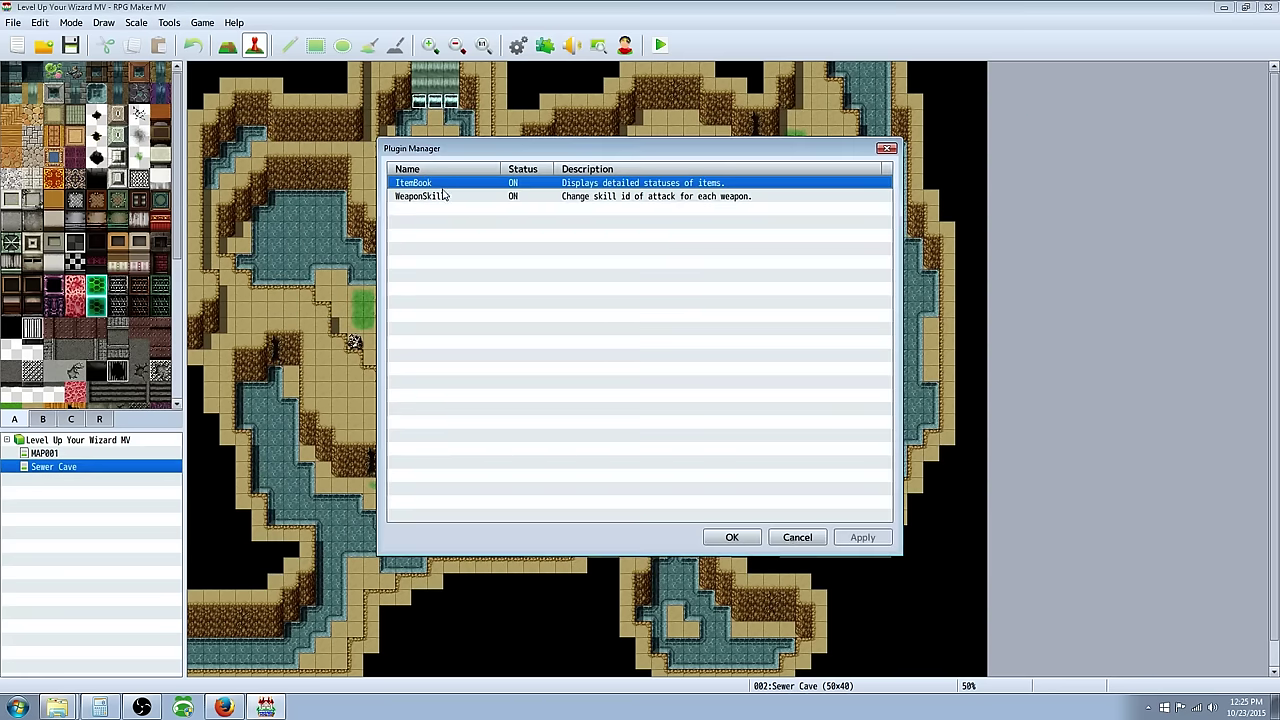
{"action": "right_click", "coordinate": [420, 212]}
{"action": "left_click", "coordinate": [450, 220]}
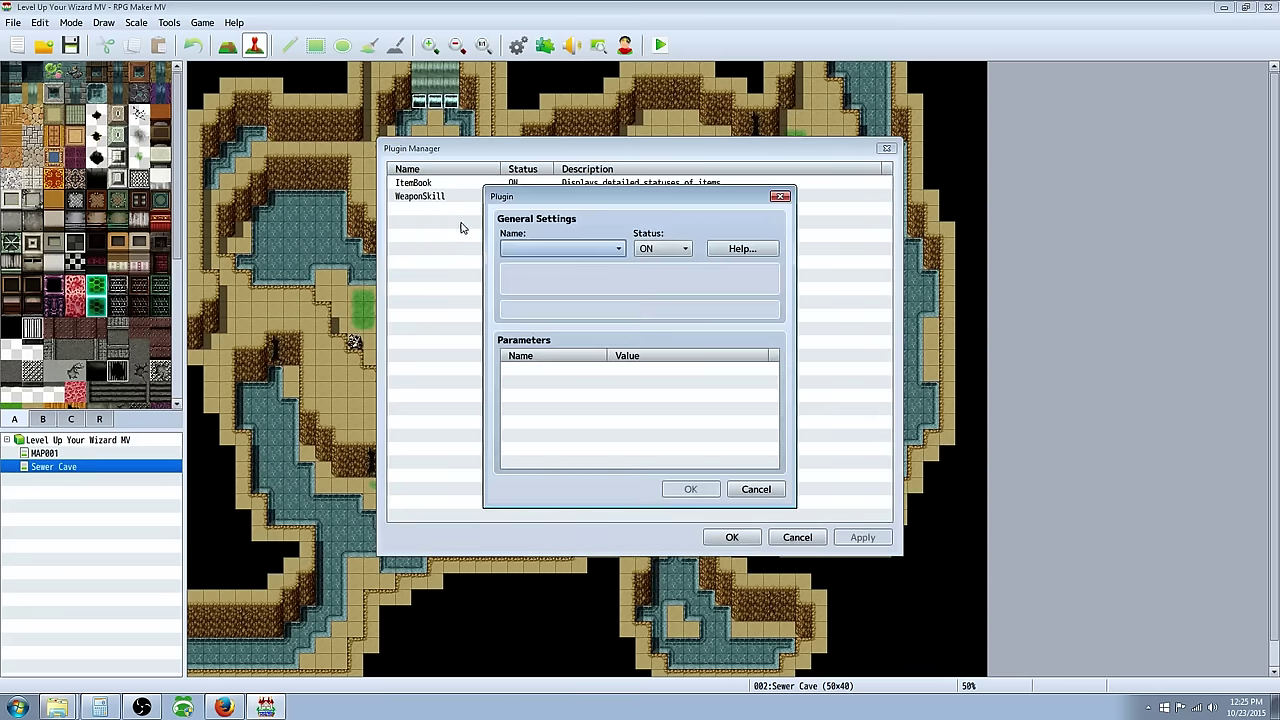
{"action": "left_click", "coordinate": [590, 248]}
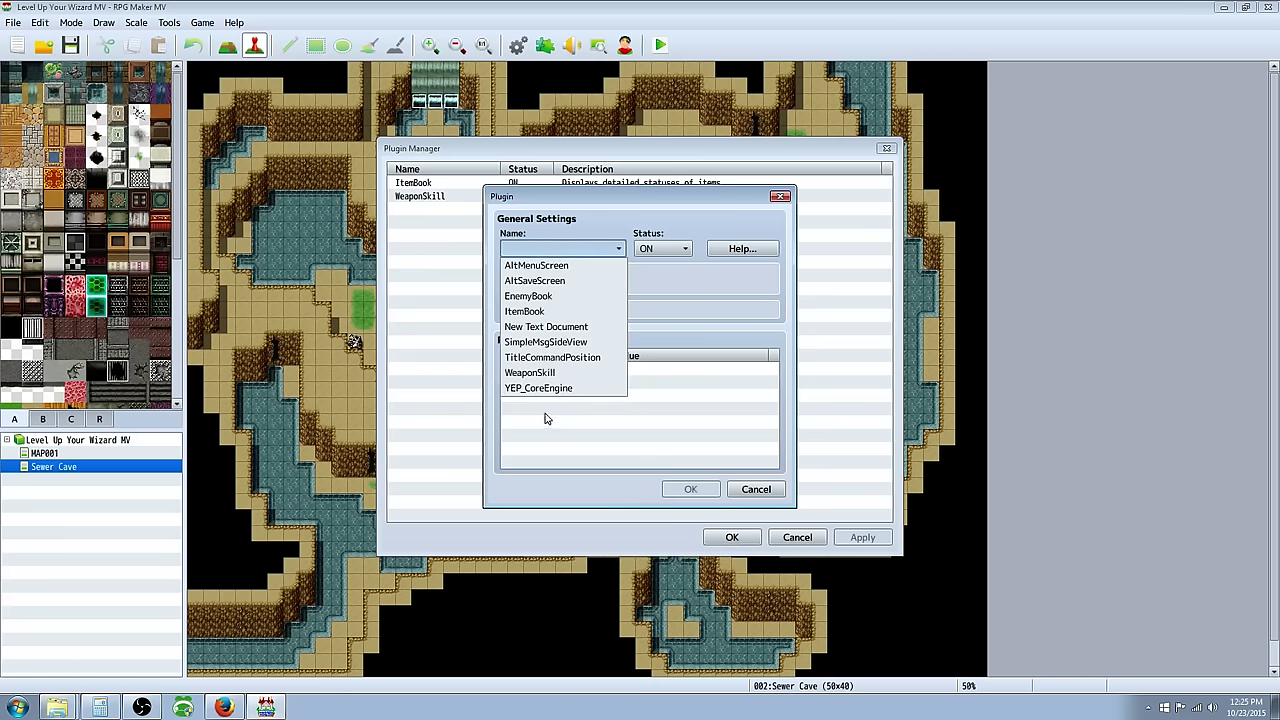
{"action": "left_click", "coordinate": [756, 489]}
Step: Edit the ItemBook entry and list its available plugin files
{"action": "right_click", "coordinate": [422, 186]}
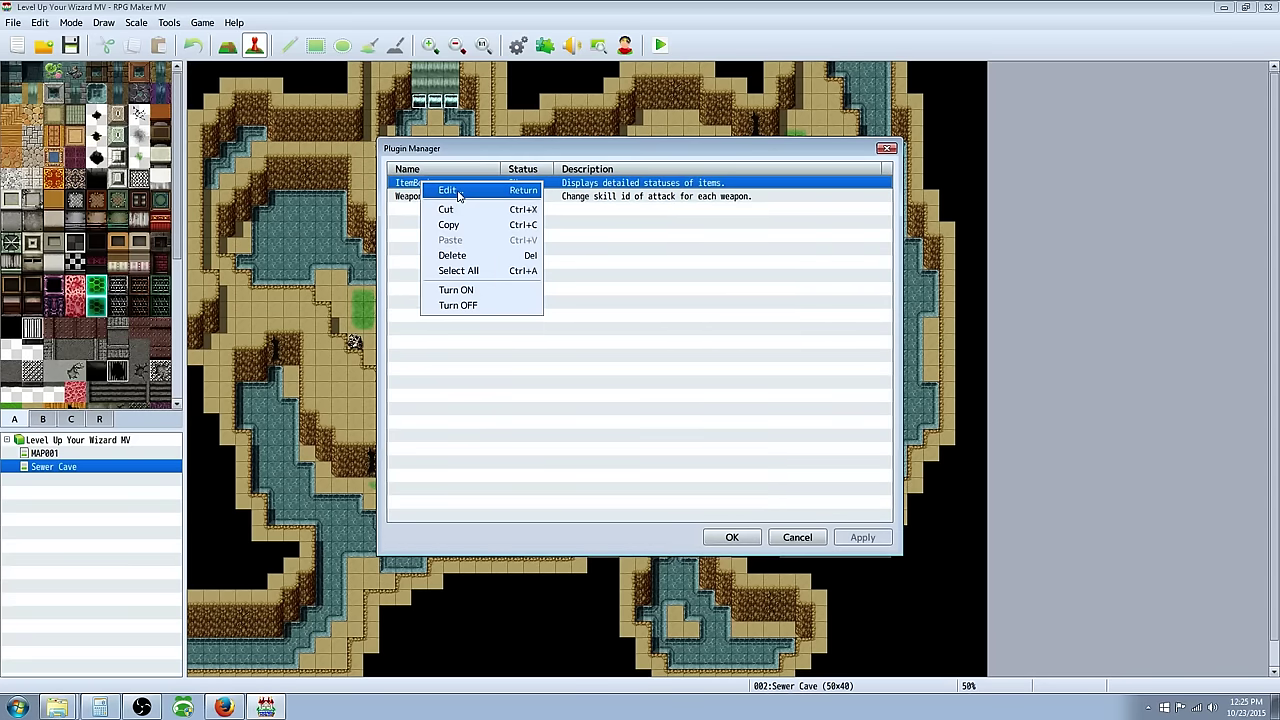
{"action": "left_click", "coordinate": [464, 193]}
{"action": "left_click", "coordinate": [561, 249]}
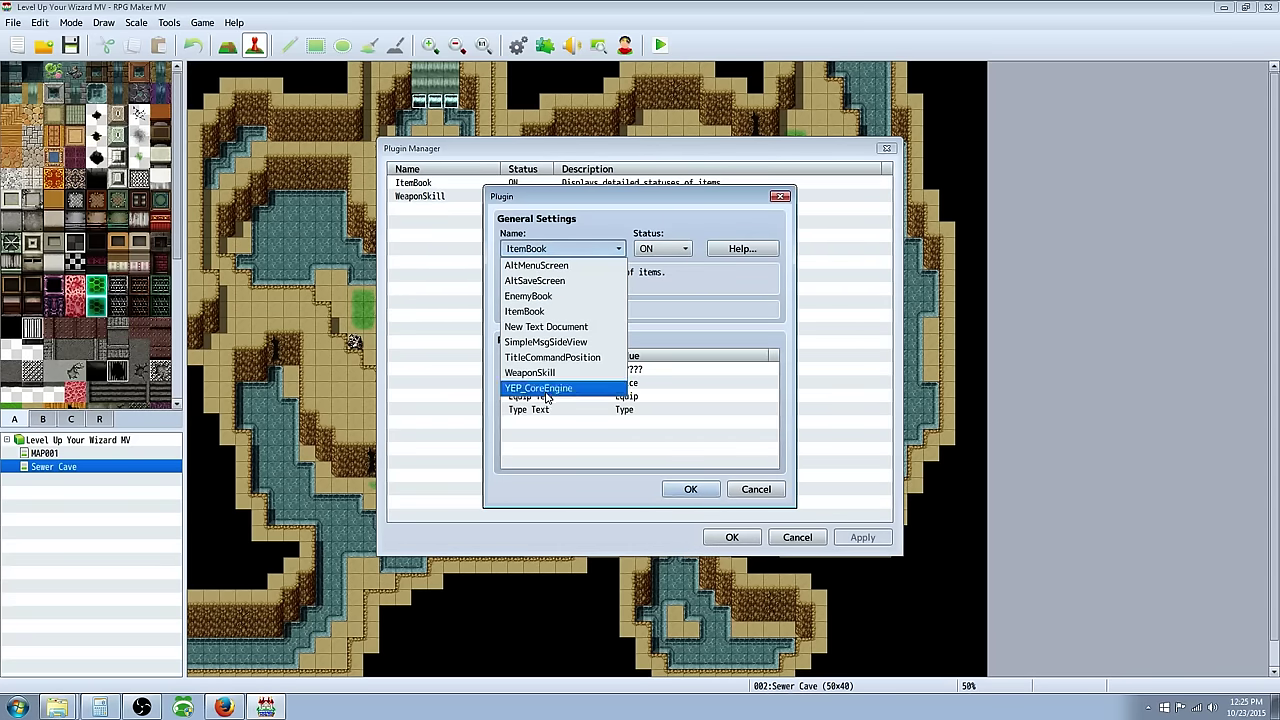
Step: Switch the ItemBook entry to YEP_CoreEngine, review its Help, and save the plugin list
{"action": "left_click", "coordinate": [548, 395]}
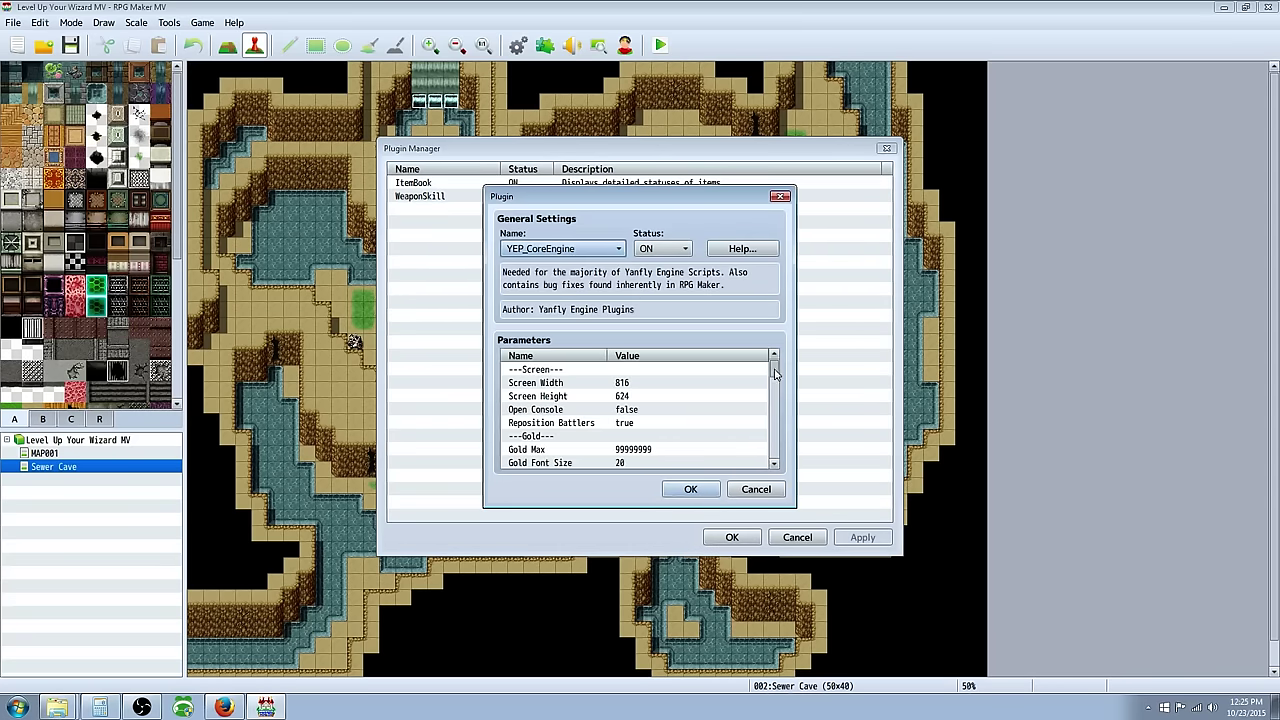
{"action": "mouse_move", "coordinate": [774, 372]}
{"action": "left_mouse_down"}
{"action": "mouse_move", "coordinate": [775, 445]}
{"action": "mouse_move", "coordinate": [775, 372]}
{"action": "left_mouse_up"}
{"action": "left_click", "coordinate": [735, 249]}
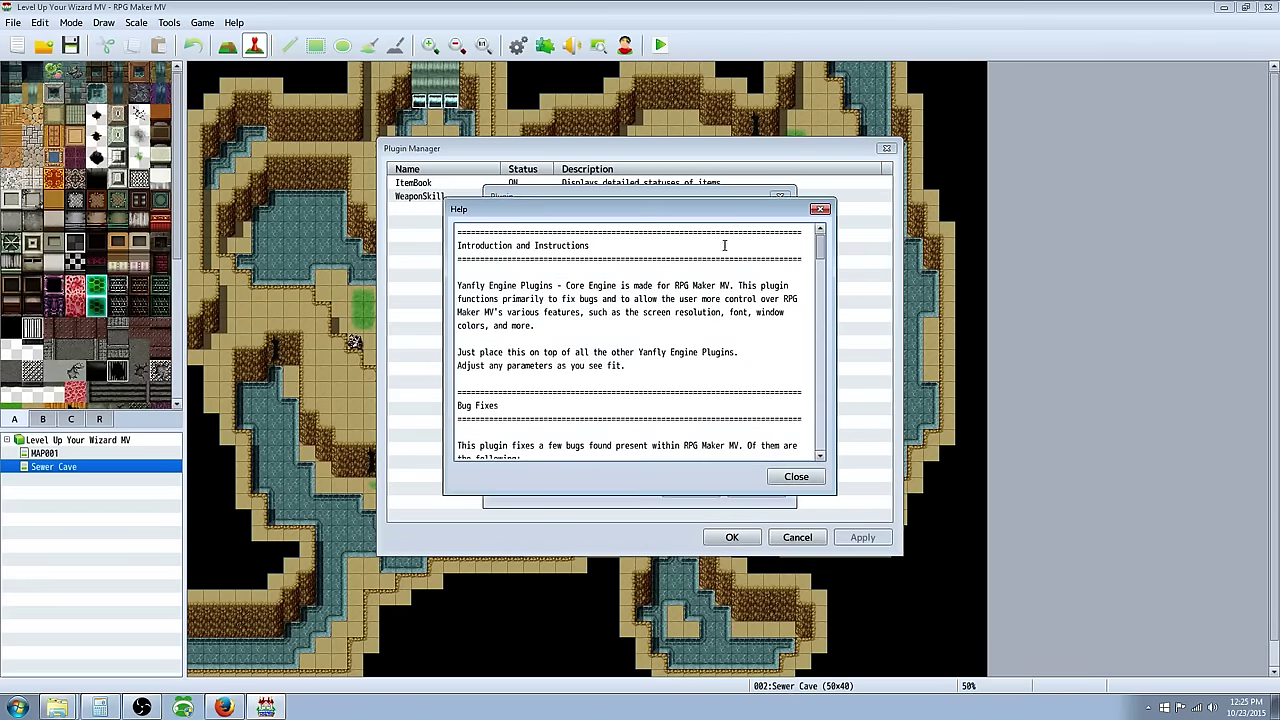
{"action": "scroll", "coordinate": [816, 447], "scroll_direction": "down", "scroll_amount": 8}
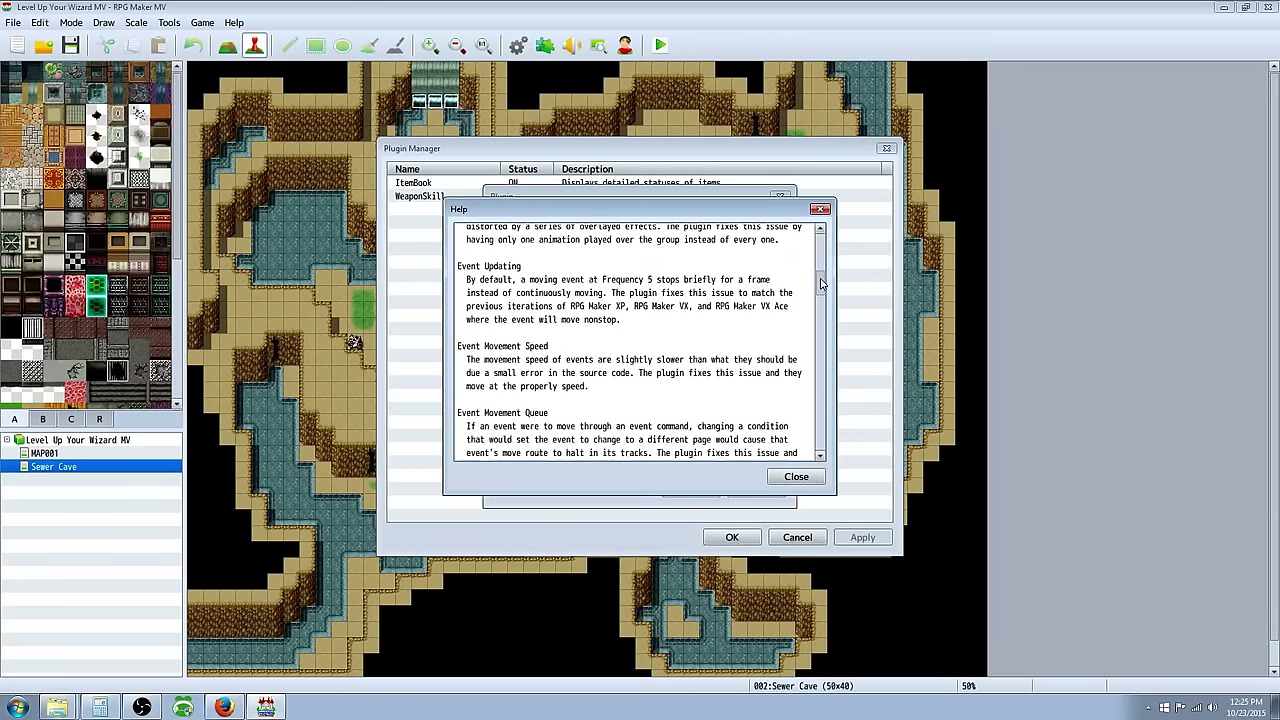
{"action": "left_click", "coordinate": [796, 476]}
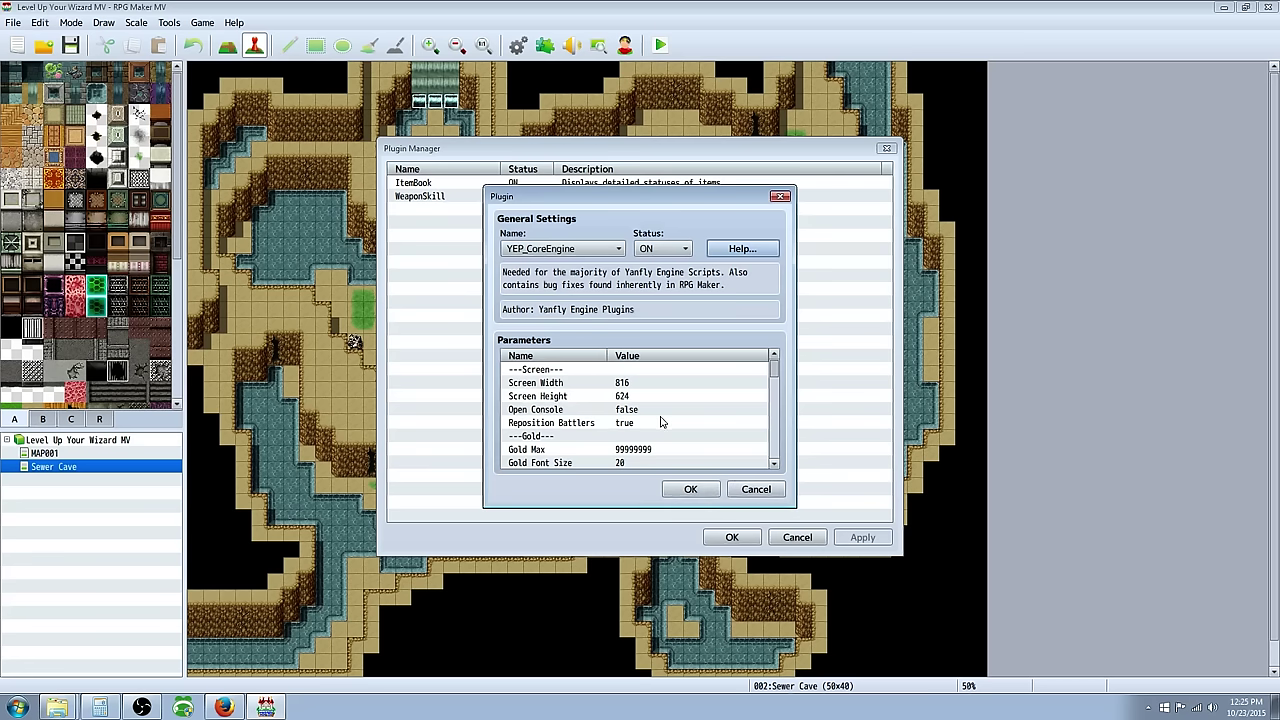
{"action": "left_click", "coordinate": [689, 490]}
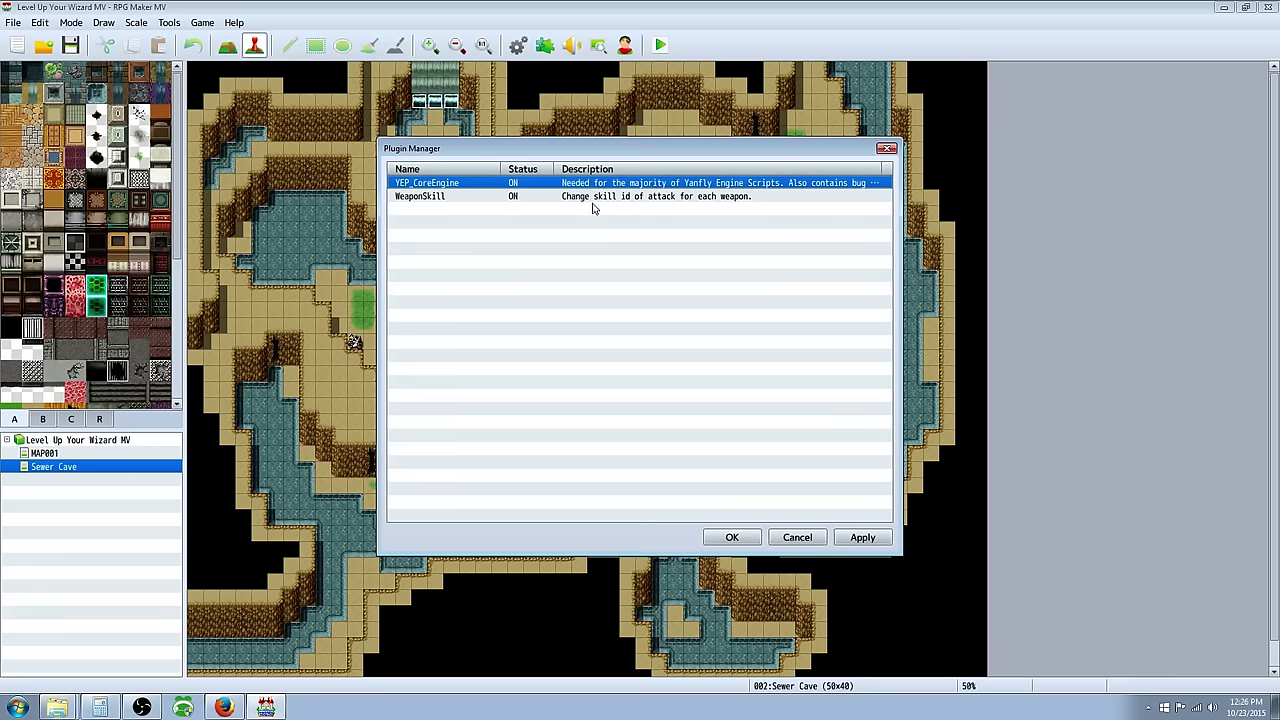
{"action": "left_click", "coordinate": [731, 537]}
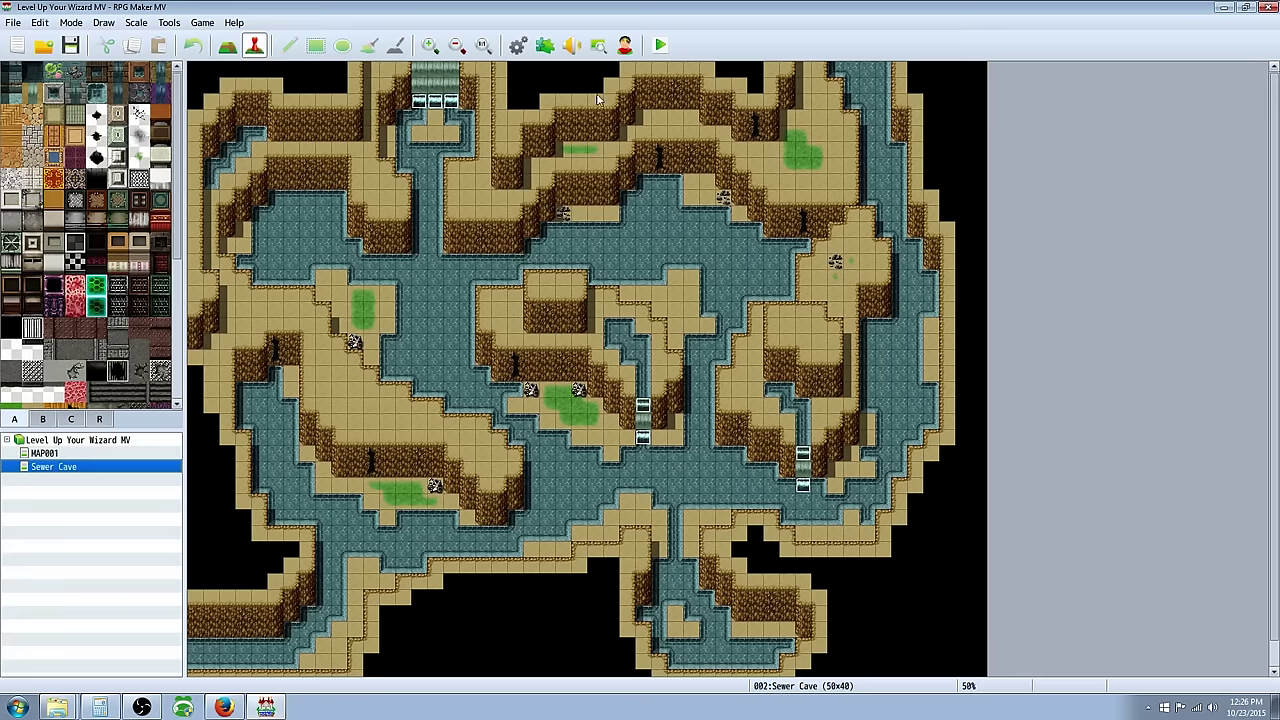
Step: Back on the YEP.14 Main Menu Manager post, open its English Dropbox page and select all the code
{"action": "left_click", "coordinate": [277, 710]}
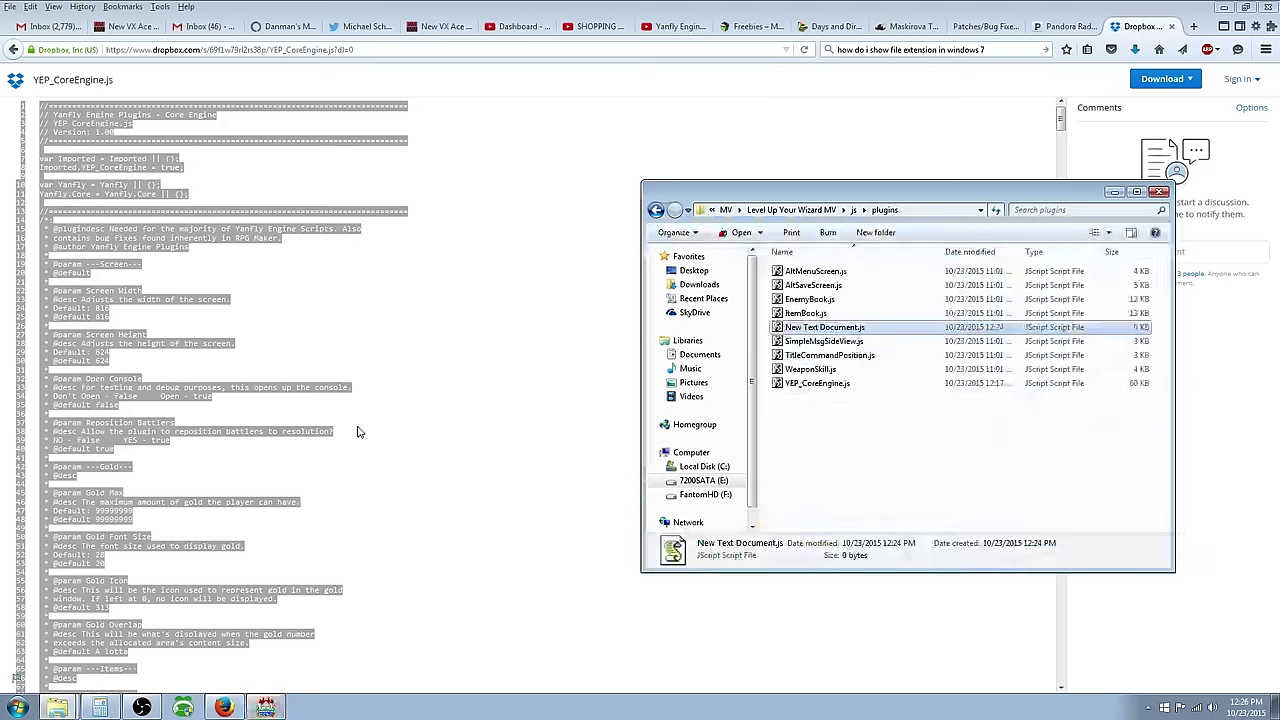
{"action": "left_click", "coordinate": [14, 52]}
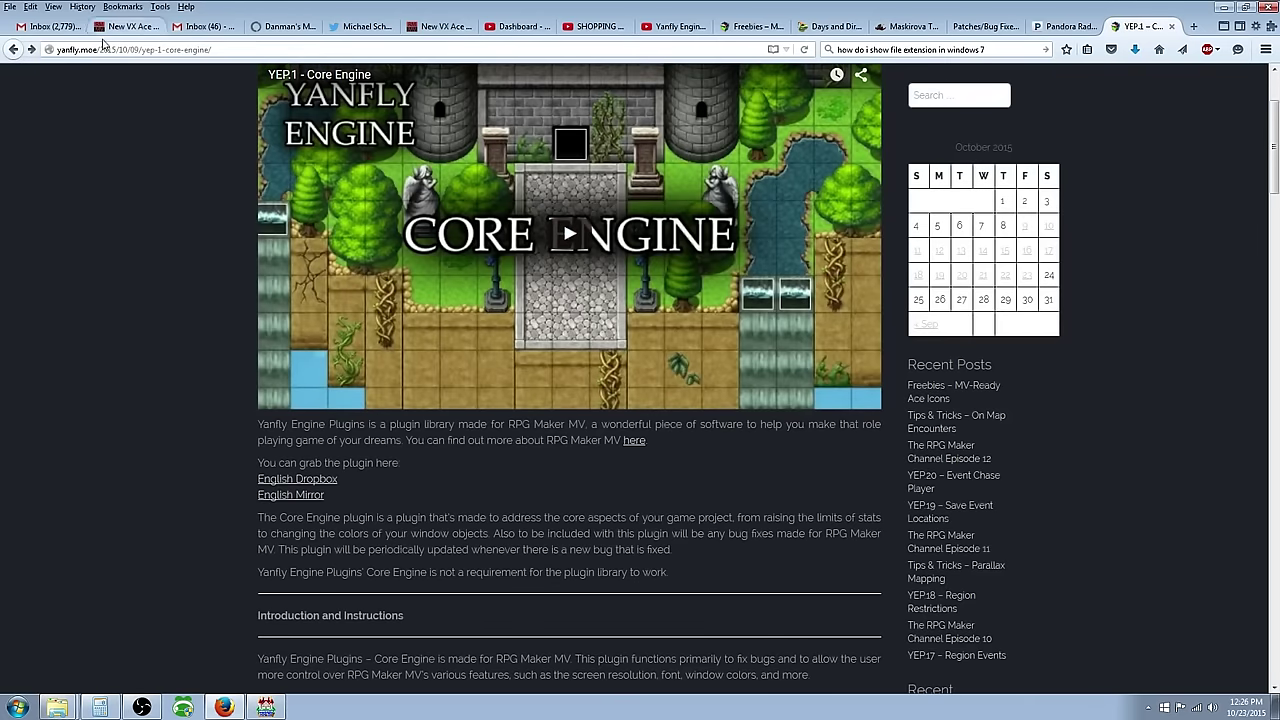
{"action": "left_click", "coordinate": [15, 50]}
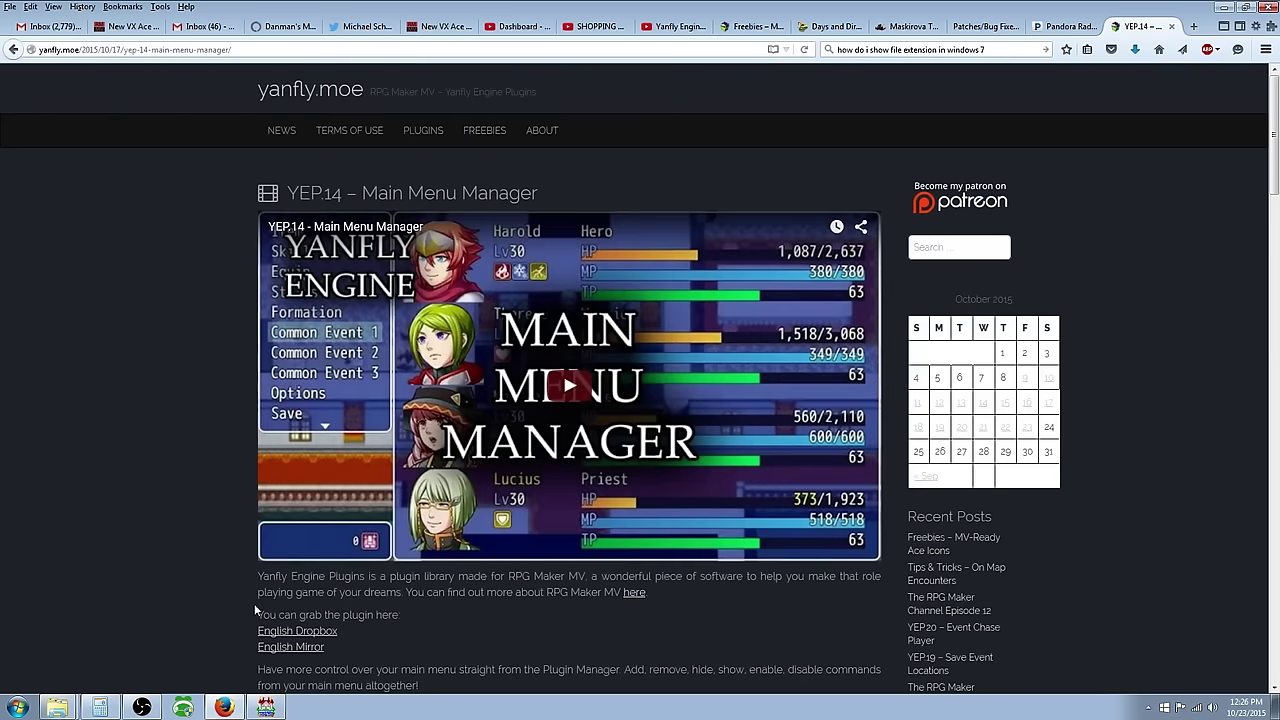
{"action": "left_click", "coordinate": [296, 631]}
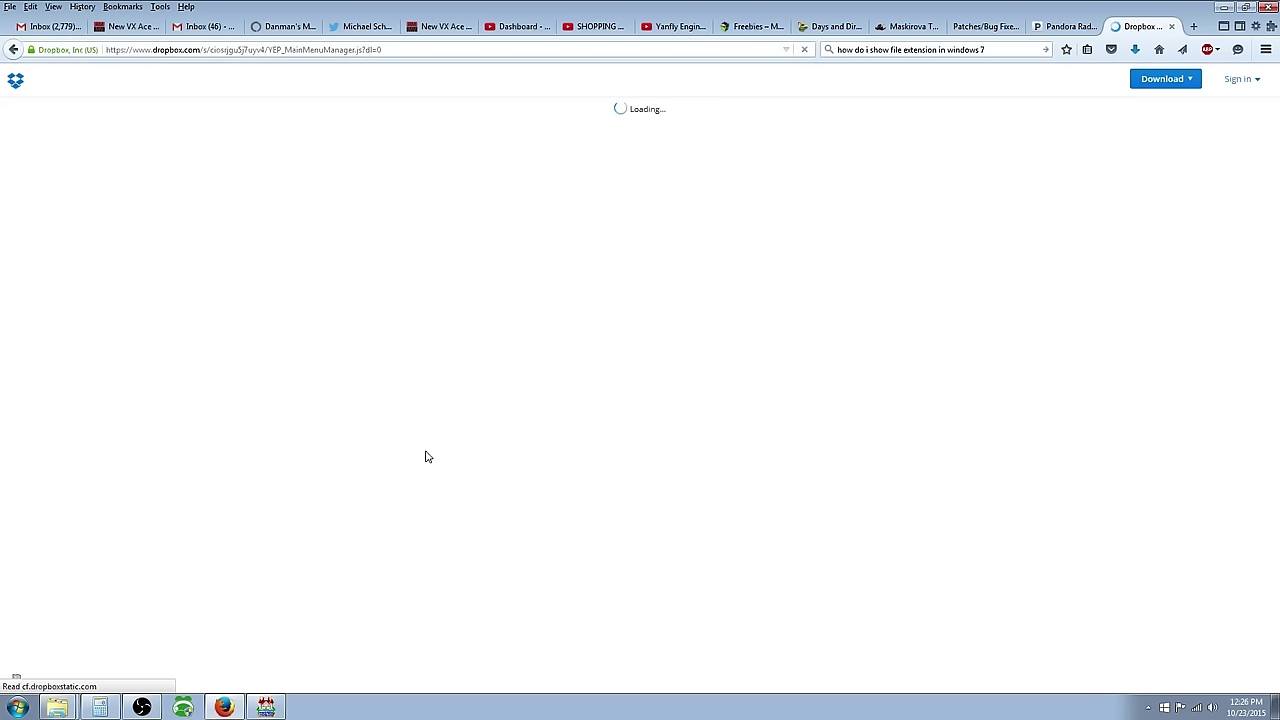
{"action": "right_click", "coordinate": [157, 252]}
{"action": "left_click", "coordinate": [200, 340]}
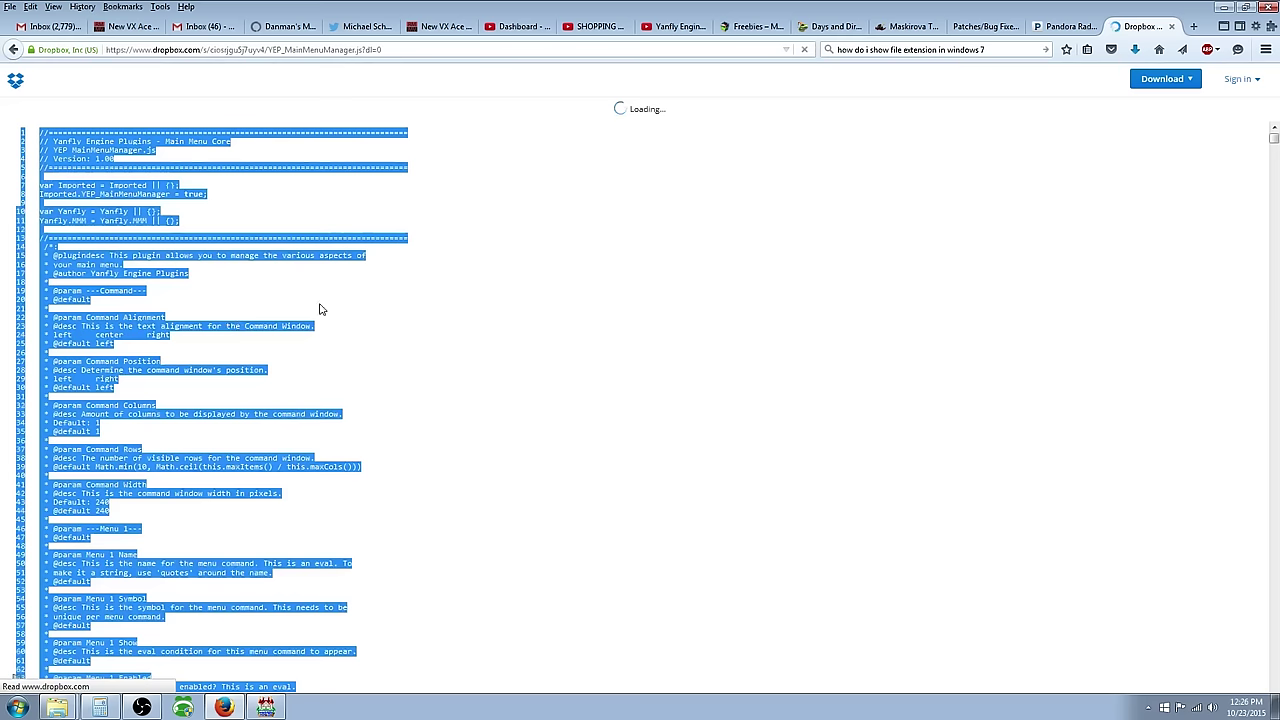
Step: Look over the project's plugins folder, then return to RPG Maker MV's Sewer Cave map
{"action": "left_click", "coordinate": [57, 707]}
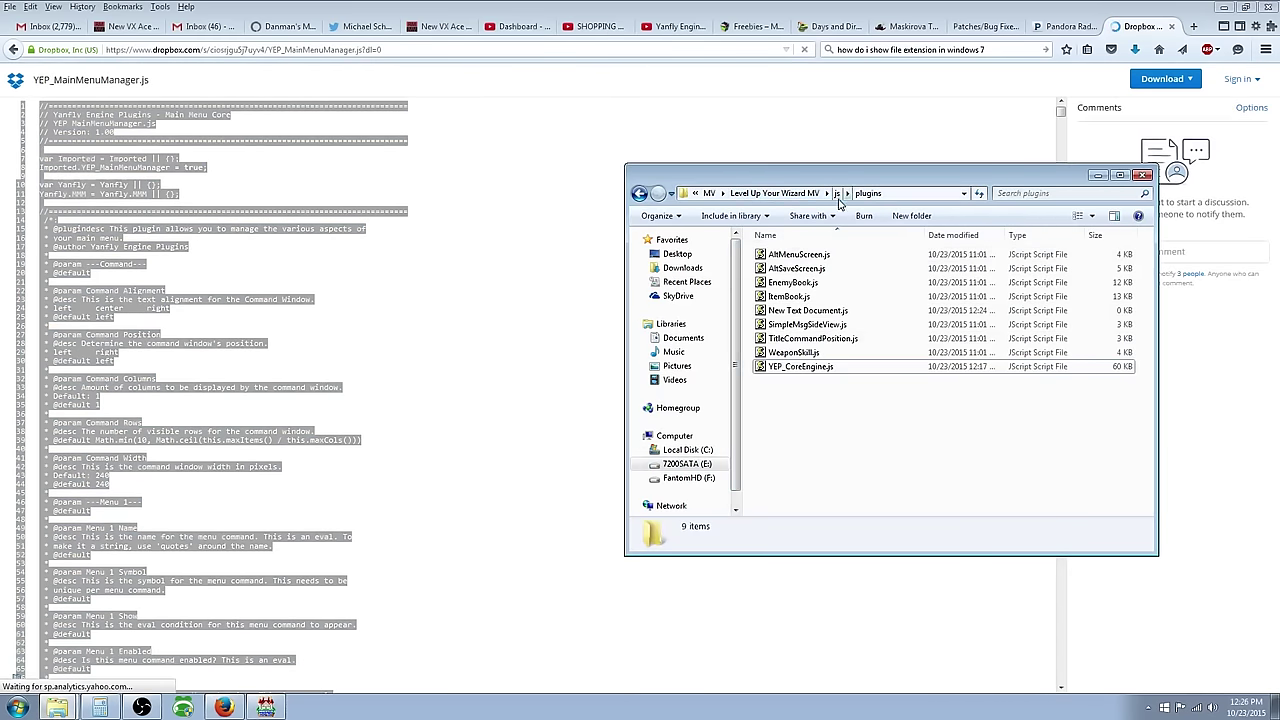
{"action": "right_click", "coordinate": [781, 409]}
{"action": "left_click", "coordinate": [766, 401]}
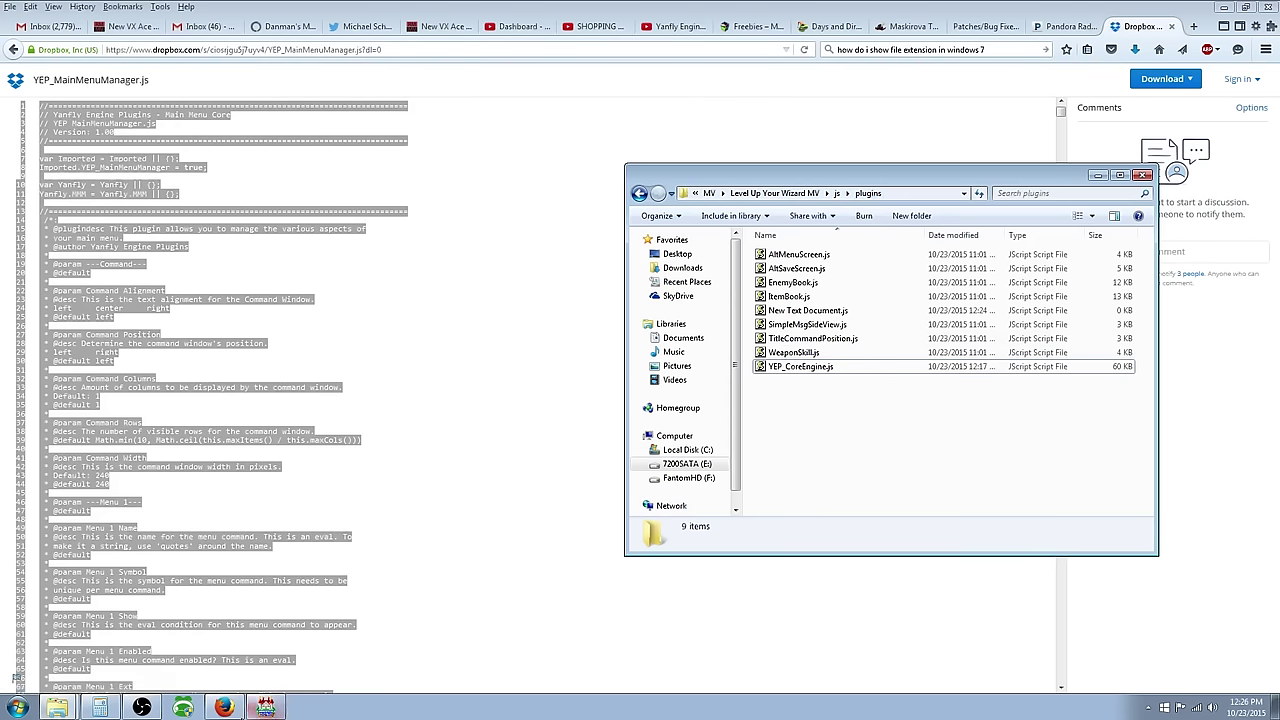
{"action": "left_click", "coordinate": [266, 708]}
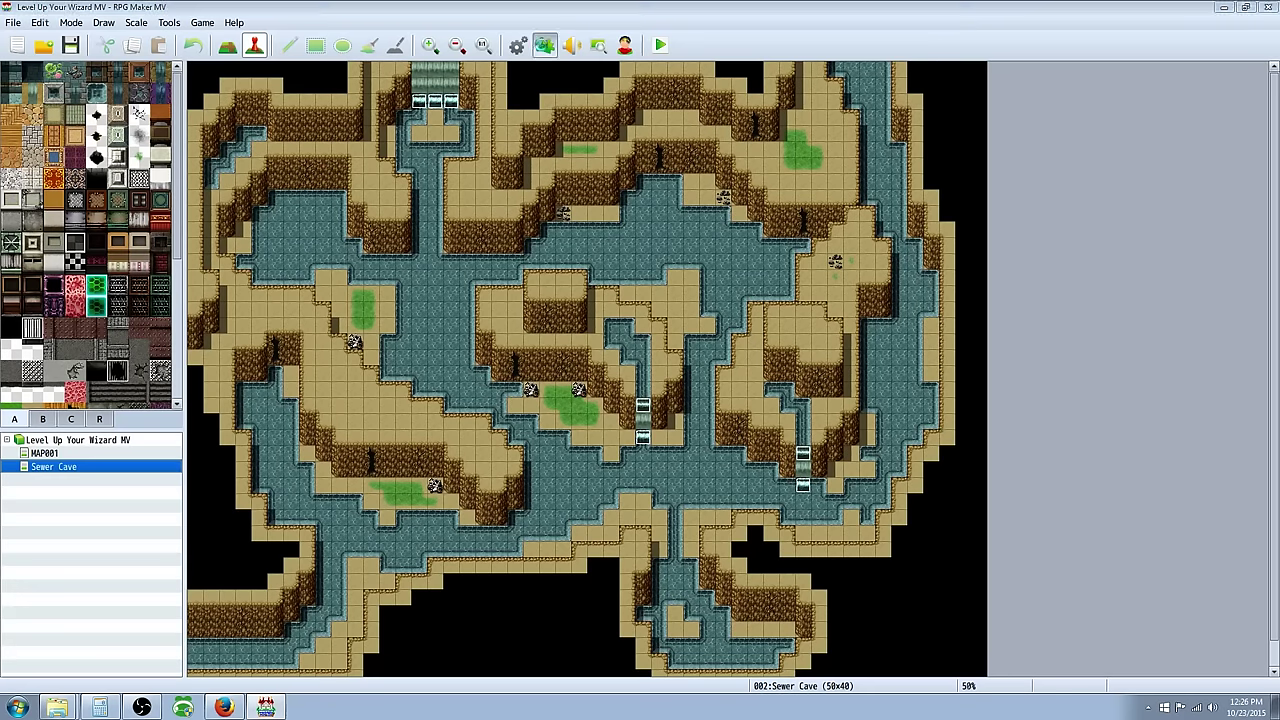
{"action": "left_click", "coordinate": [545, 45]}
{"action": "left_click", "coordinate": [797, 538]}
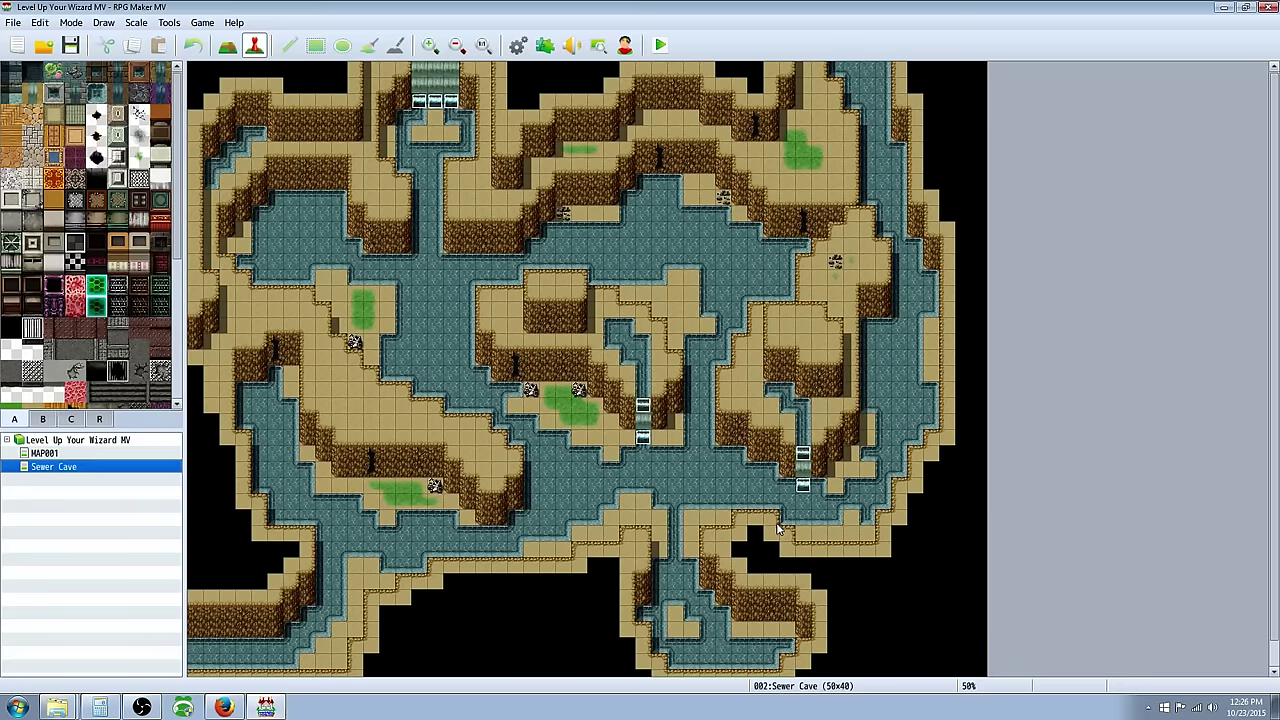